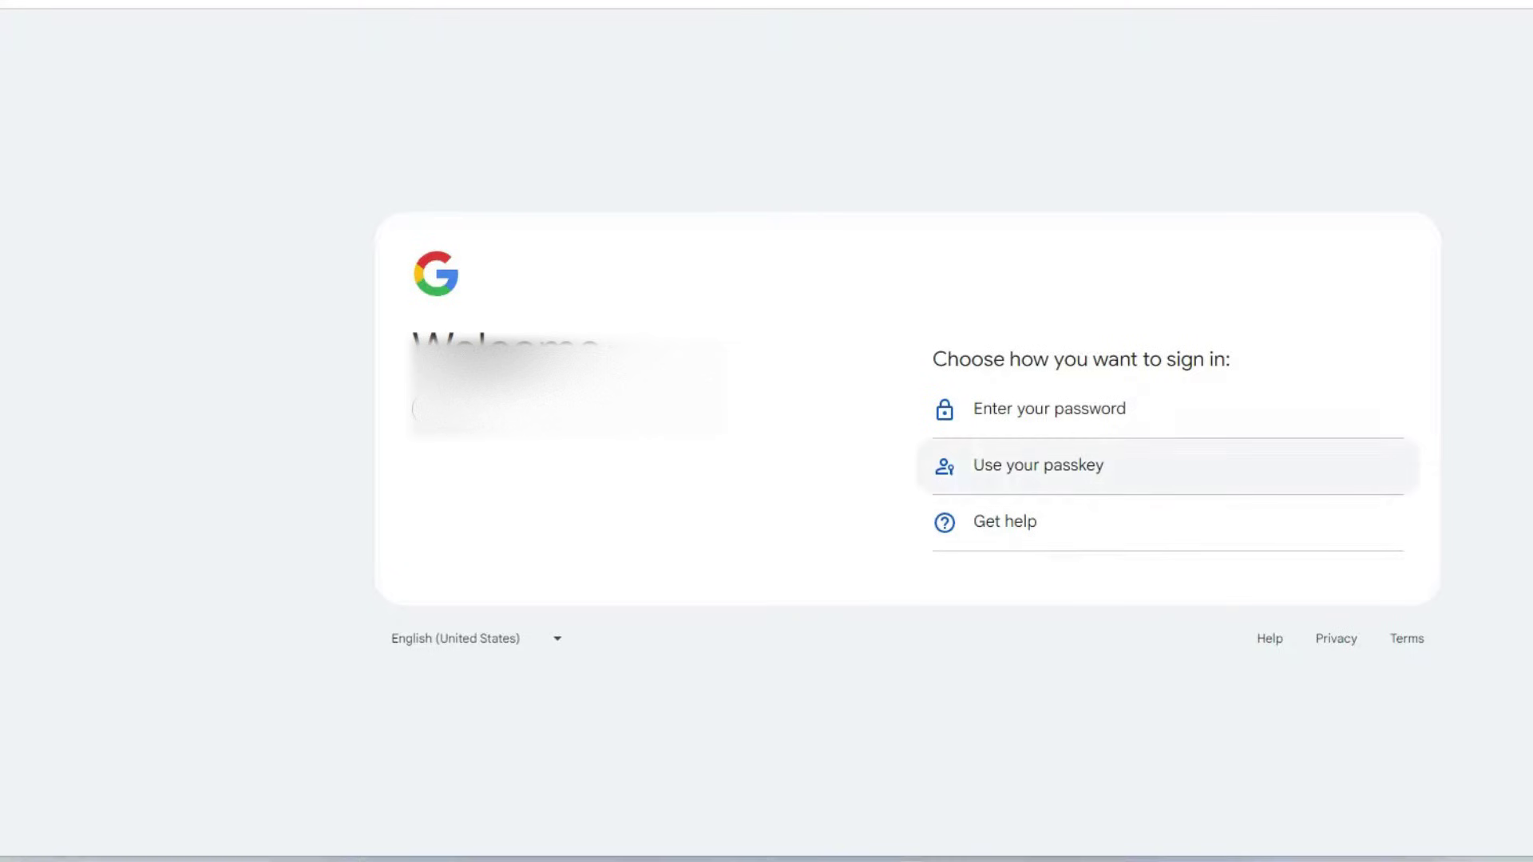
Submit the email, then choose Try another way and Use your passkey to reach the Windows passkey prompt.
key("Return")
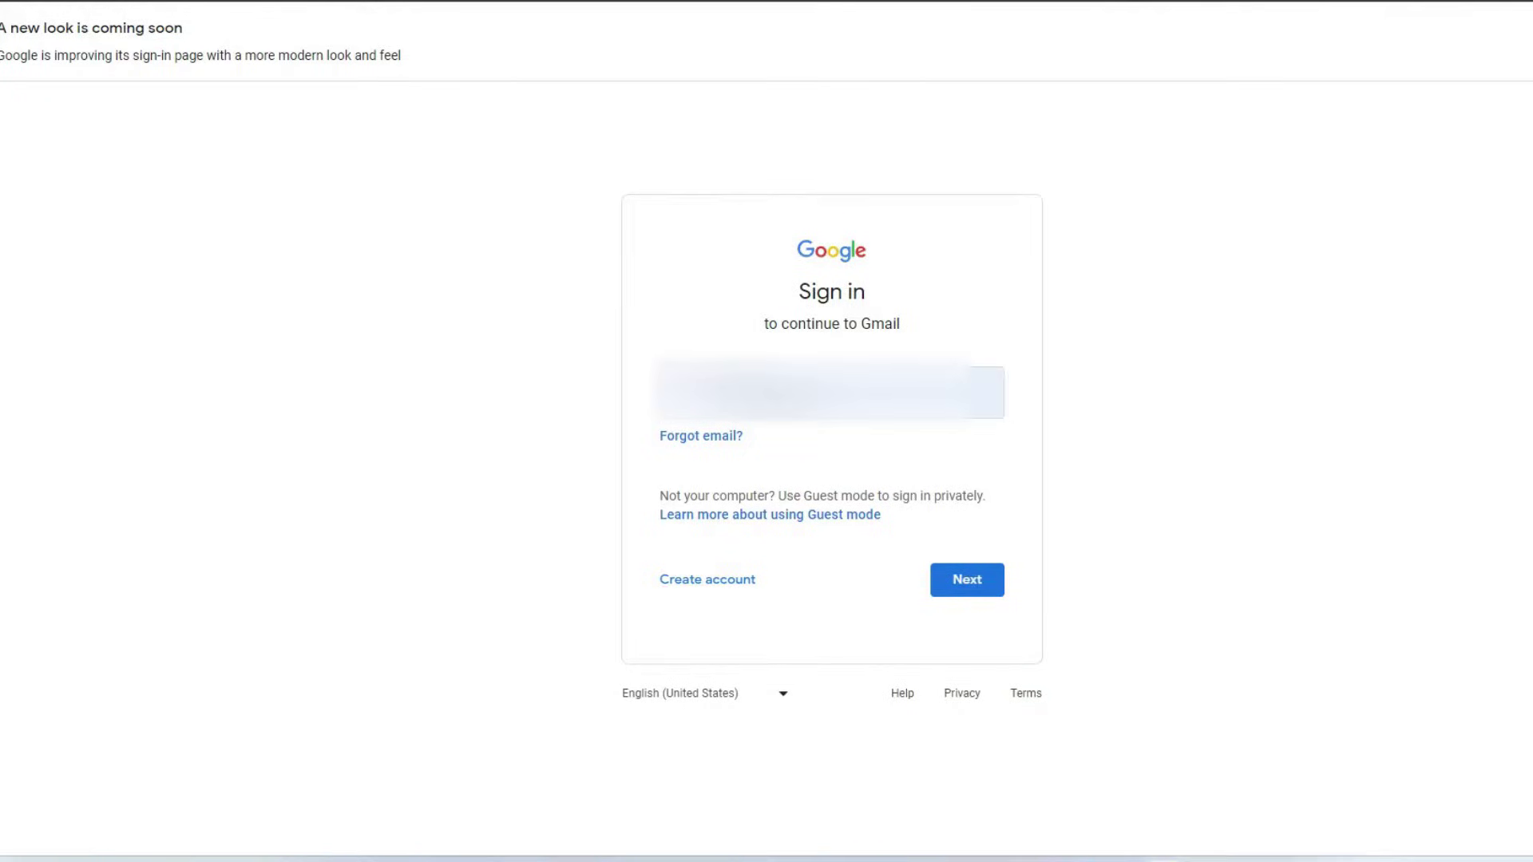
key("Return")
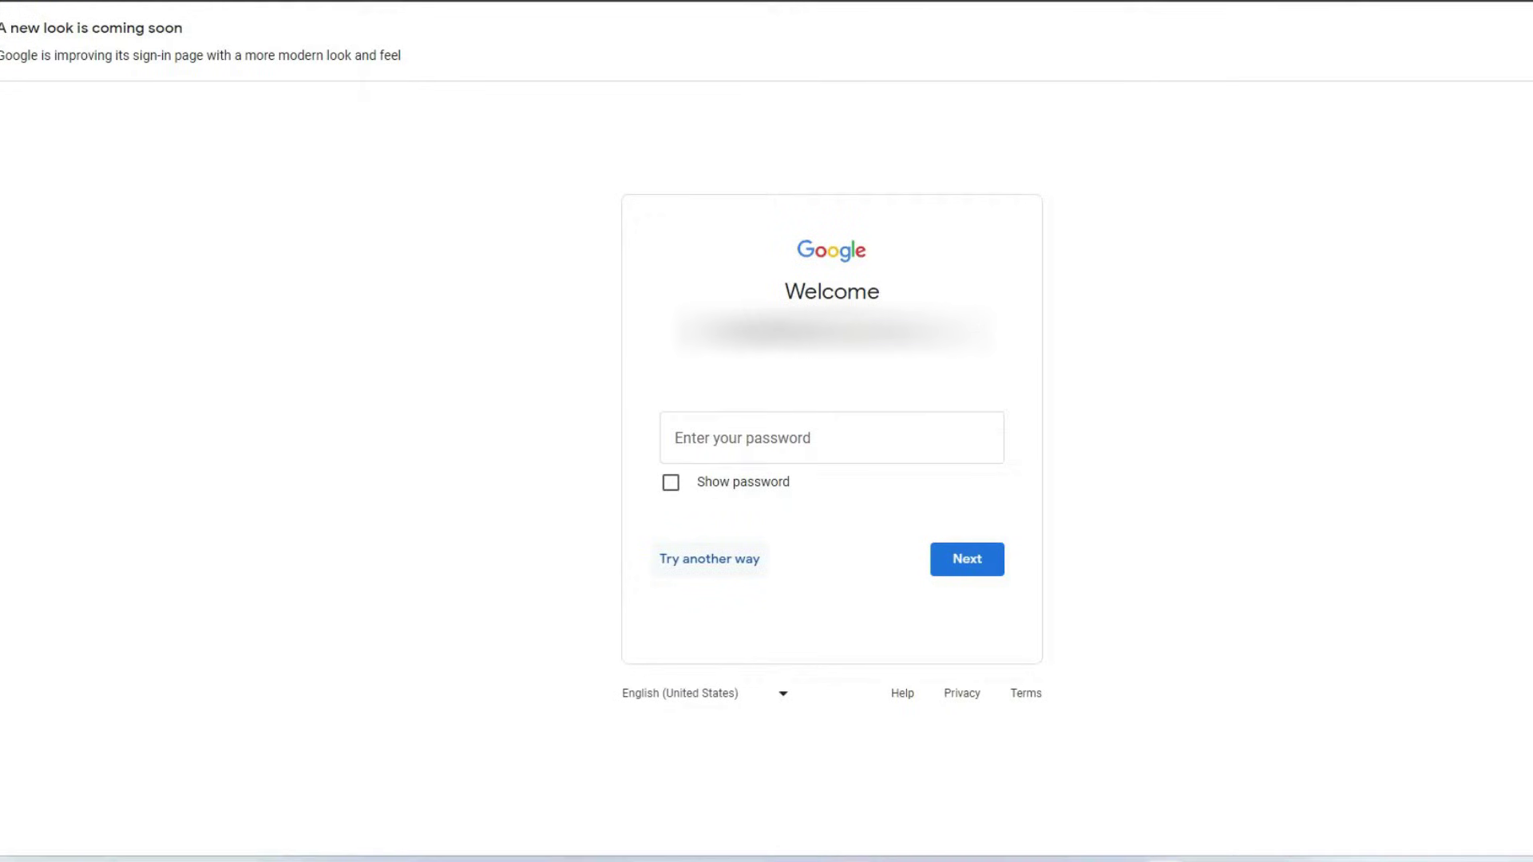
key("Return")
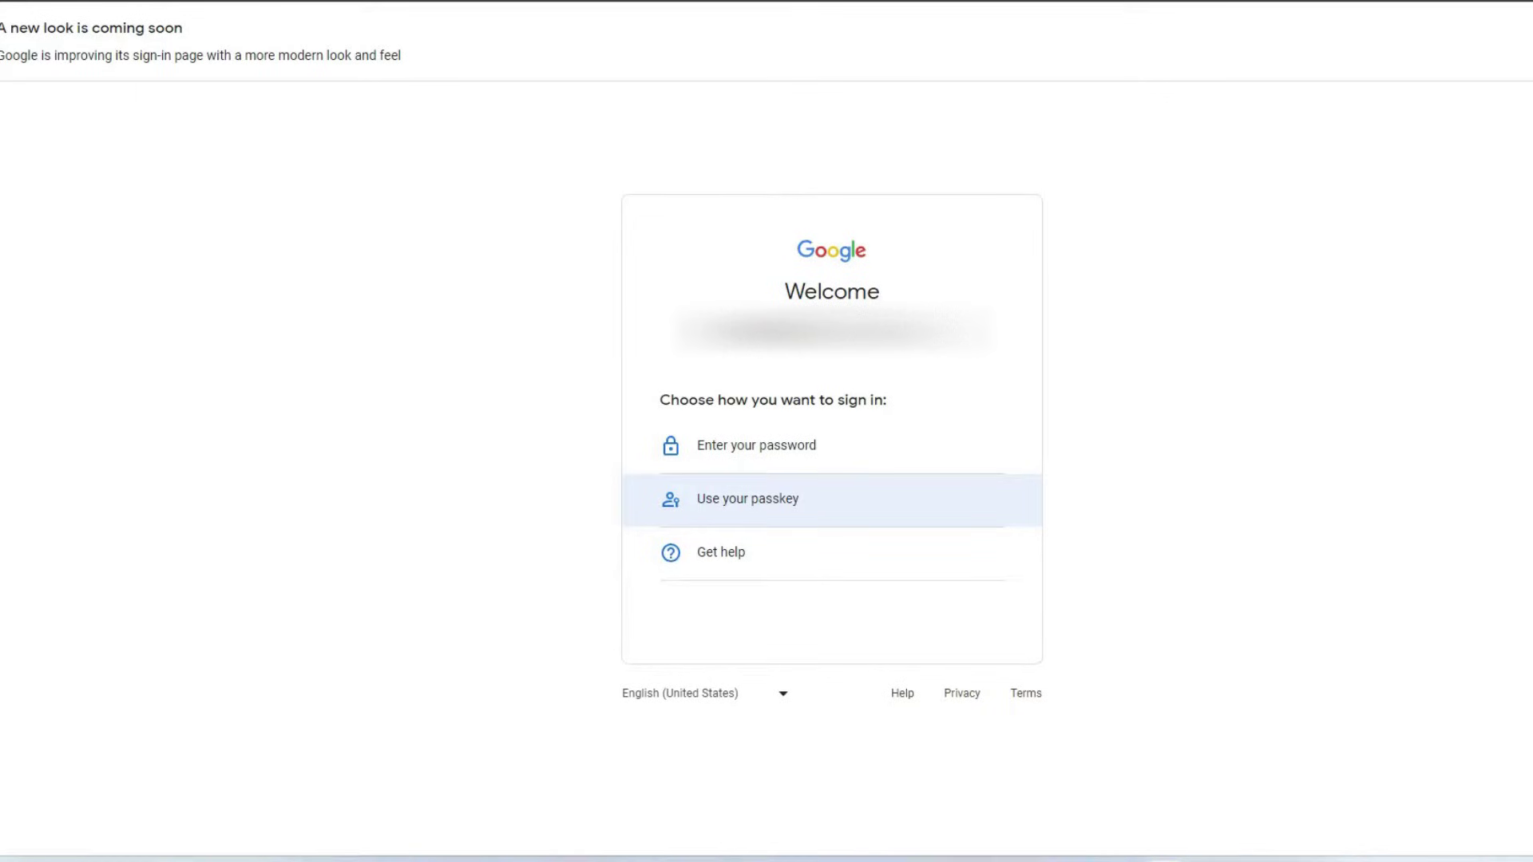
key("Return")
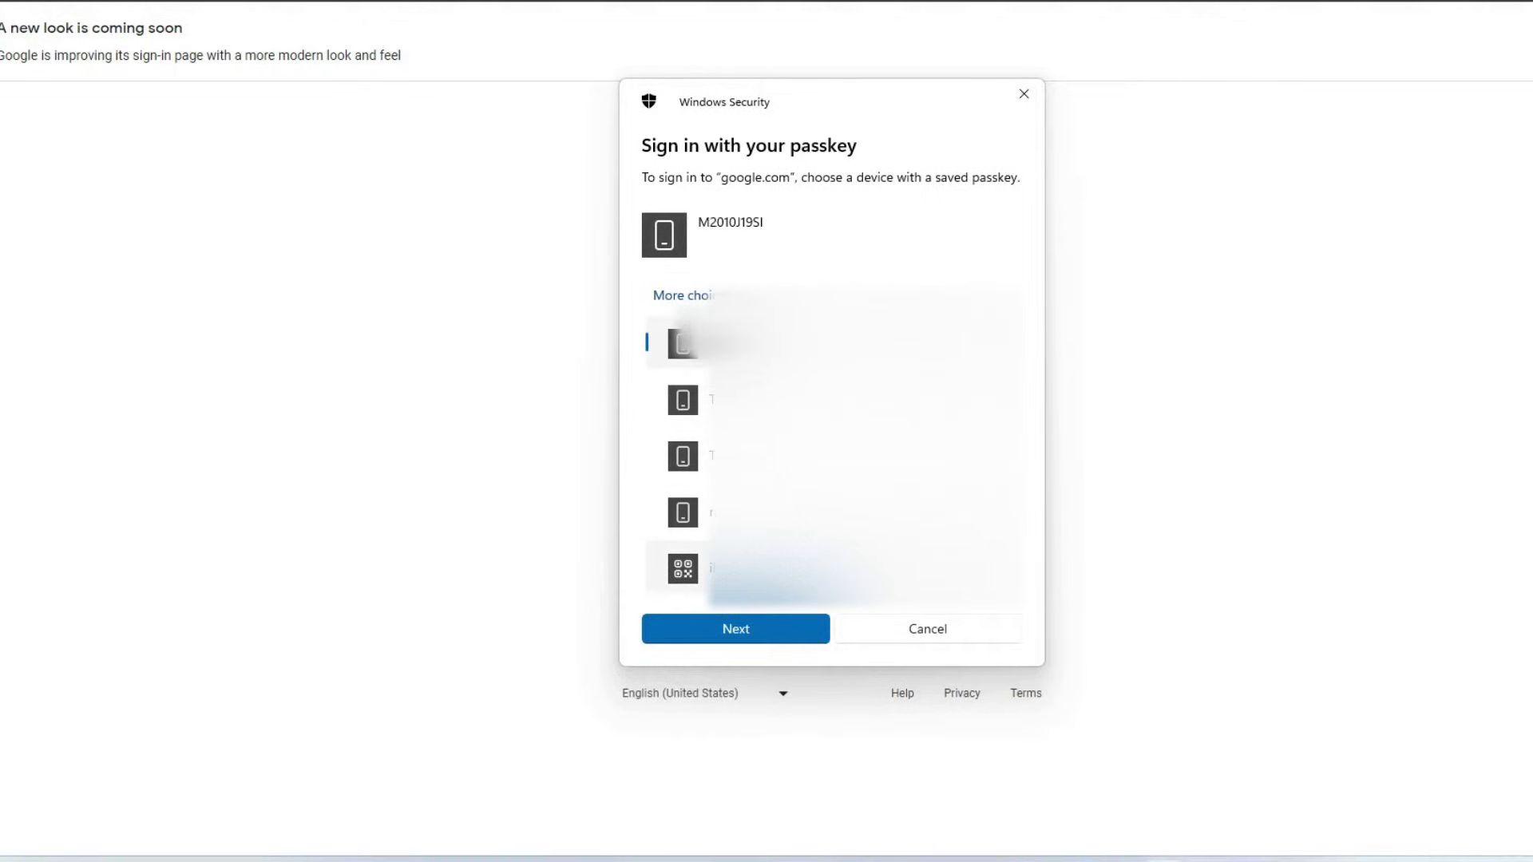
Sign in using the M2010J19SI phone's saved passkey, approving it on the phone.
key("Return")
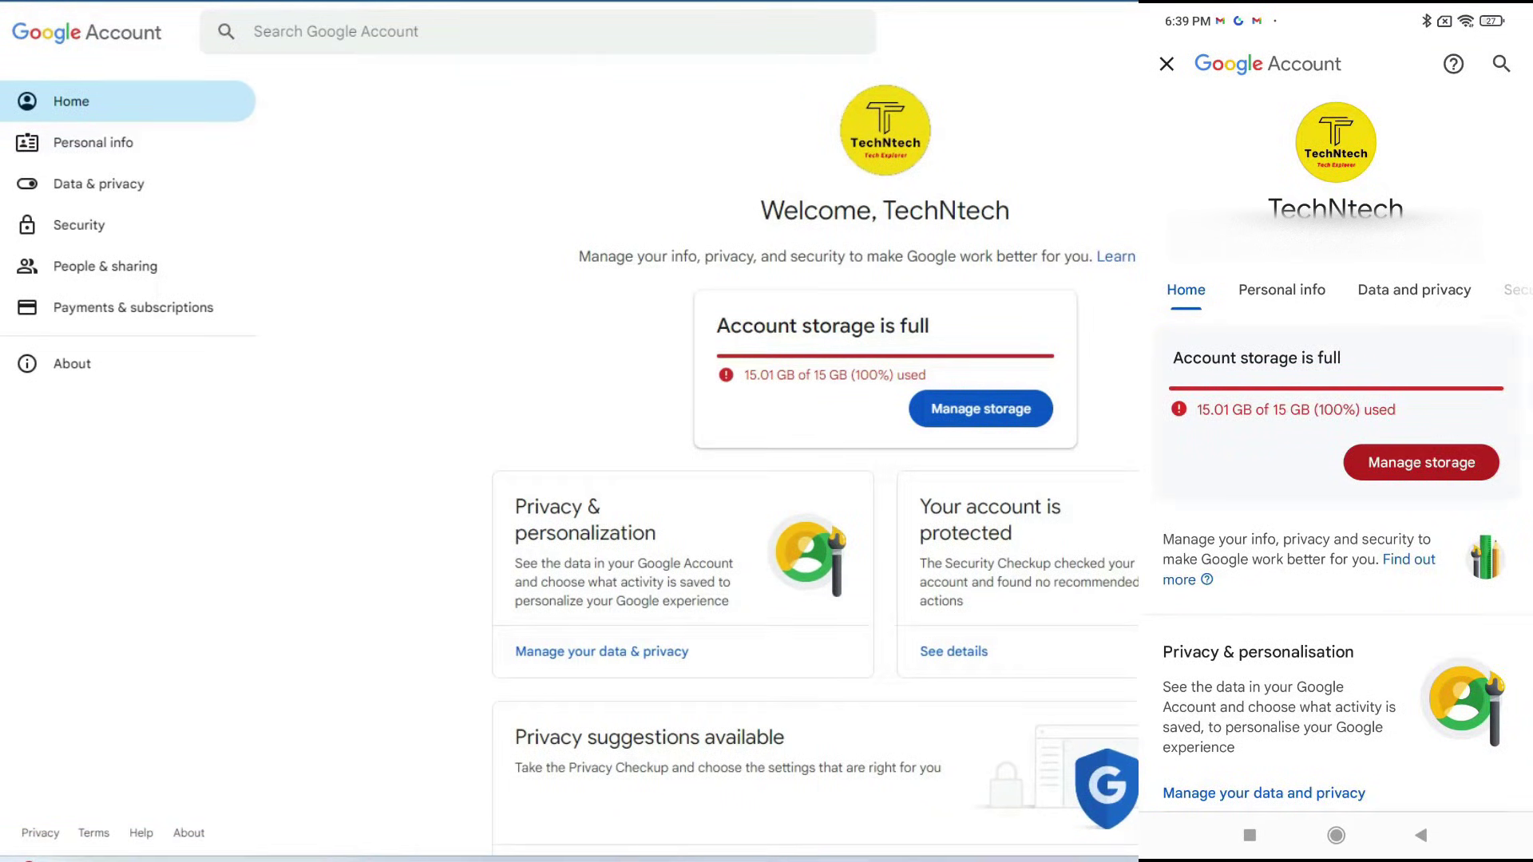
On the PC, go to Security and open Passkeys and security keys.
left_click(981, 408)
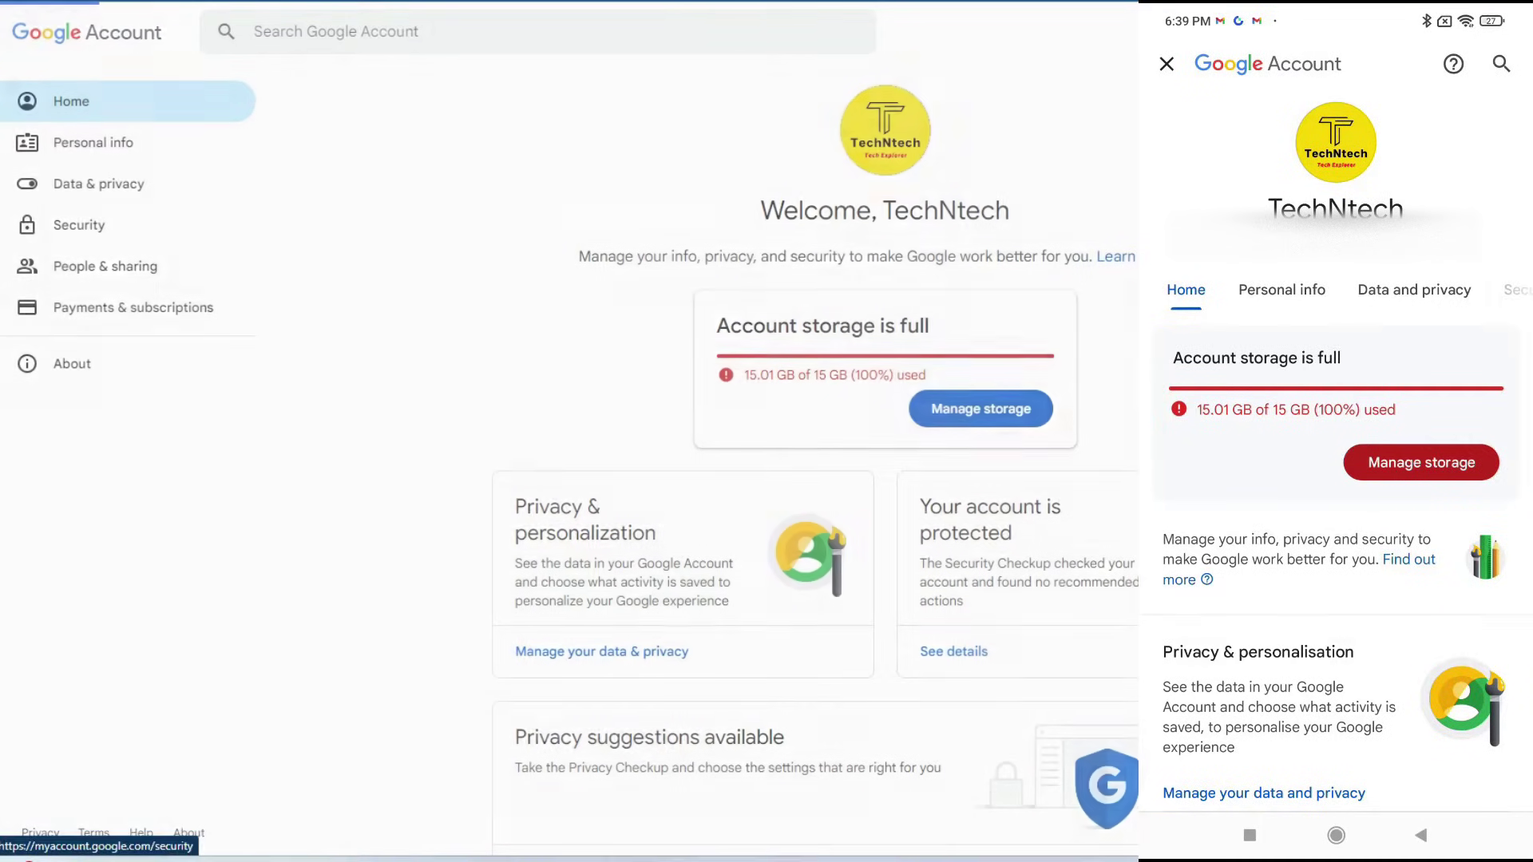
scroll(817, 468, "down", 5)
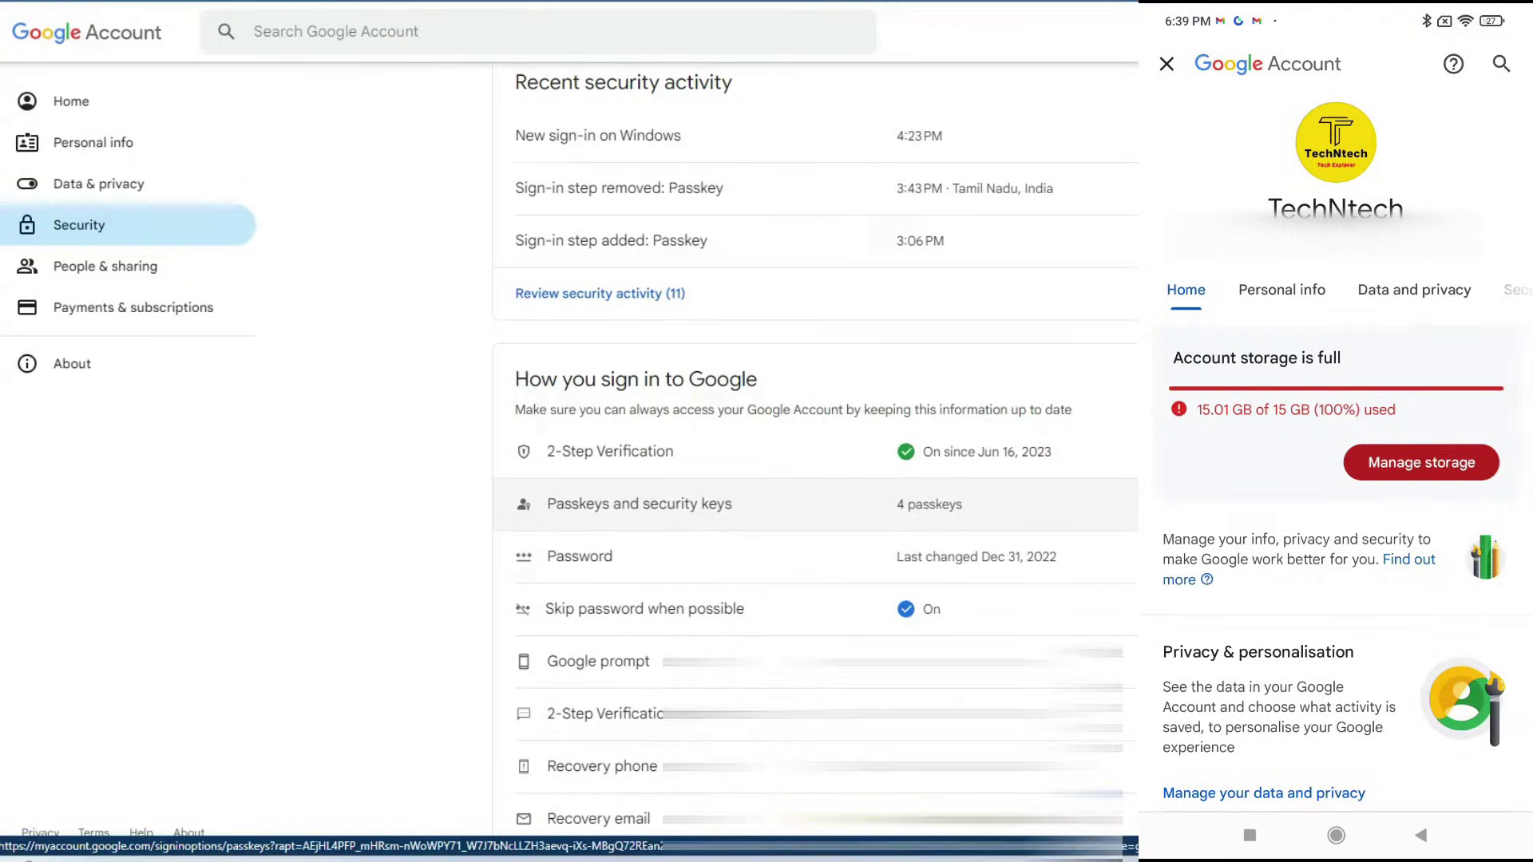
left_click(639, 504)
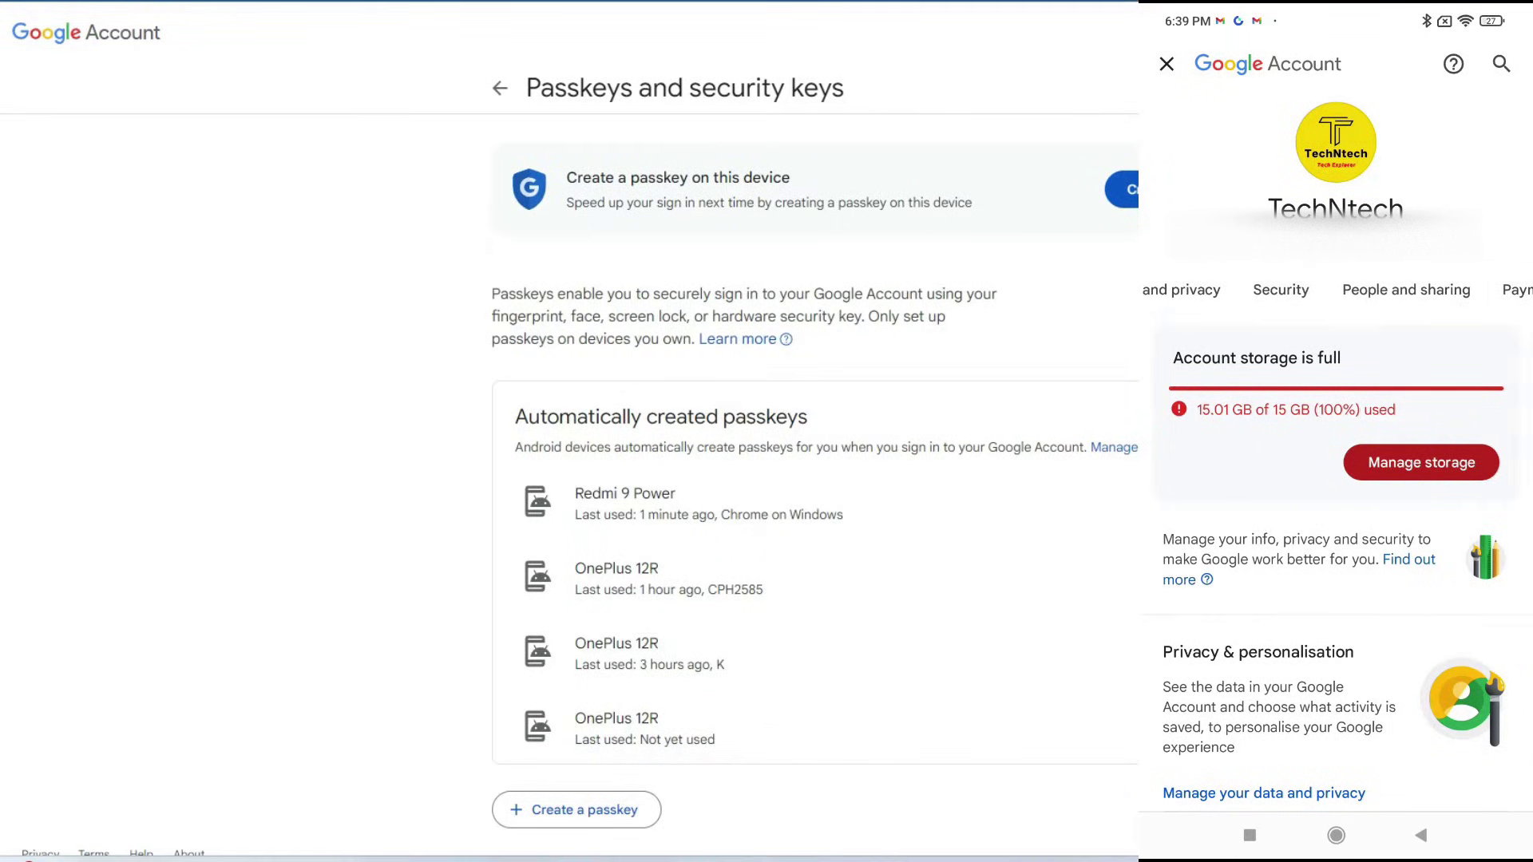
Open the account's security settings on the phone and scroll through them.
left_click(1278, 290)
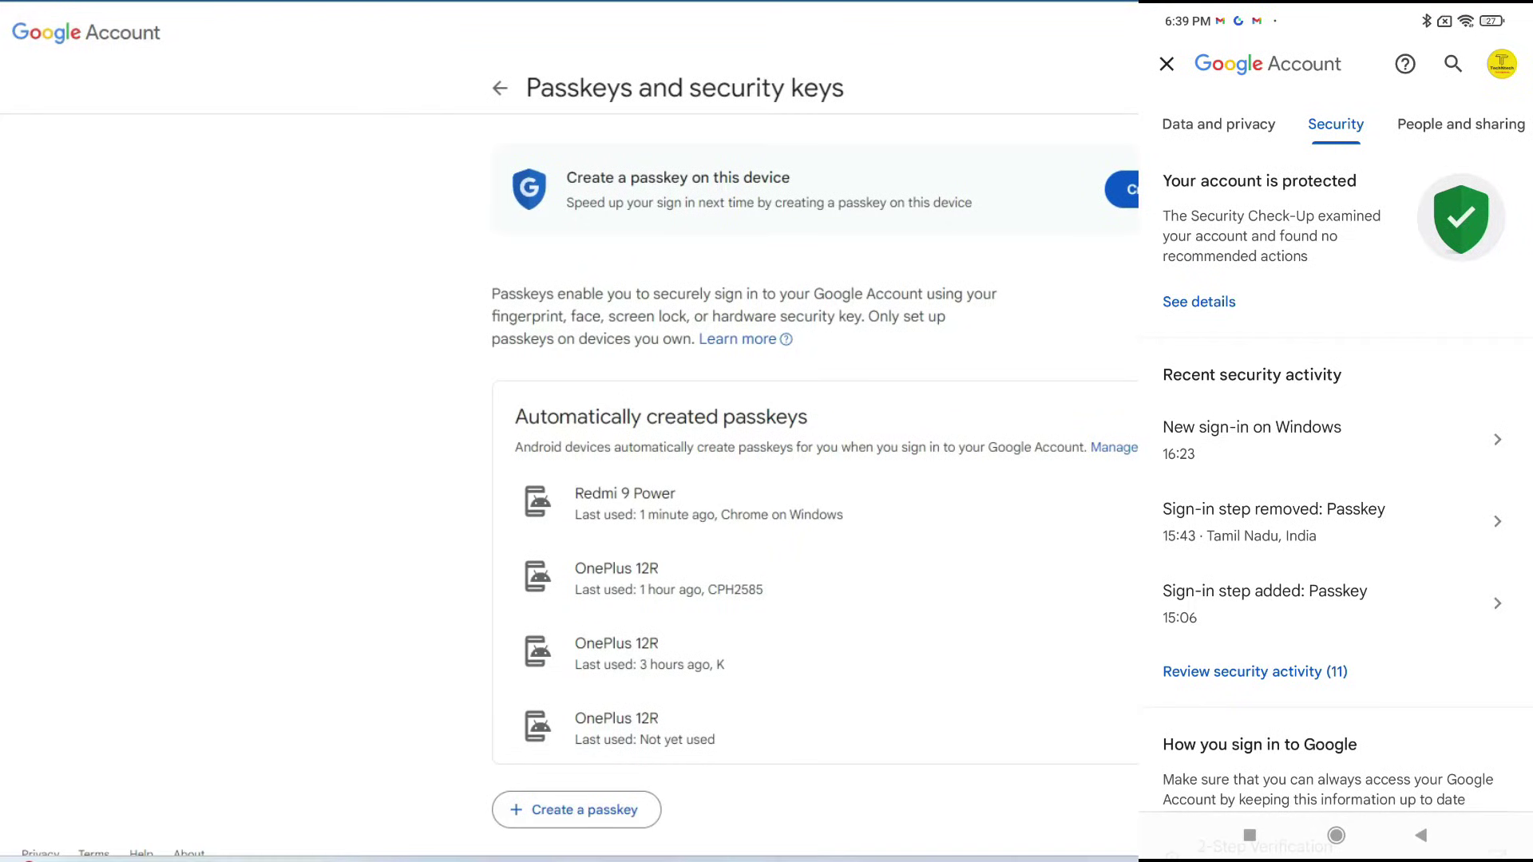
scroll(1335, 479, "down", 6)
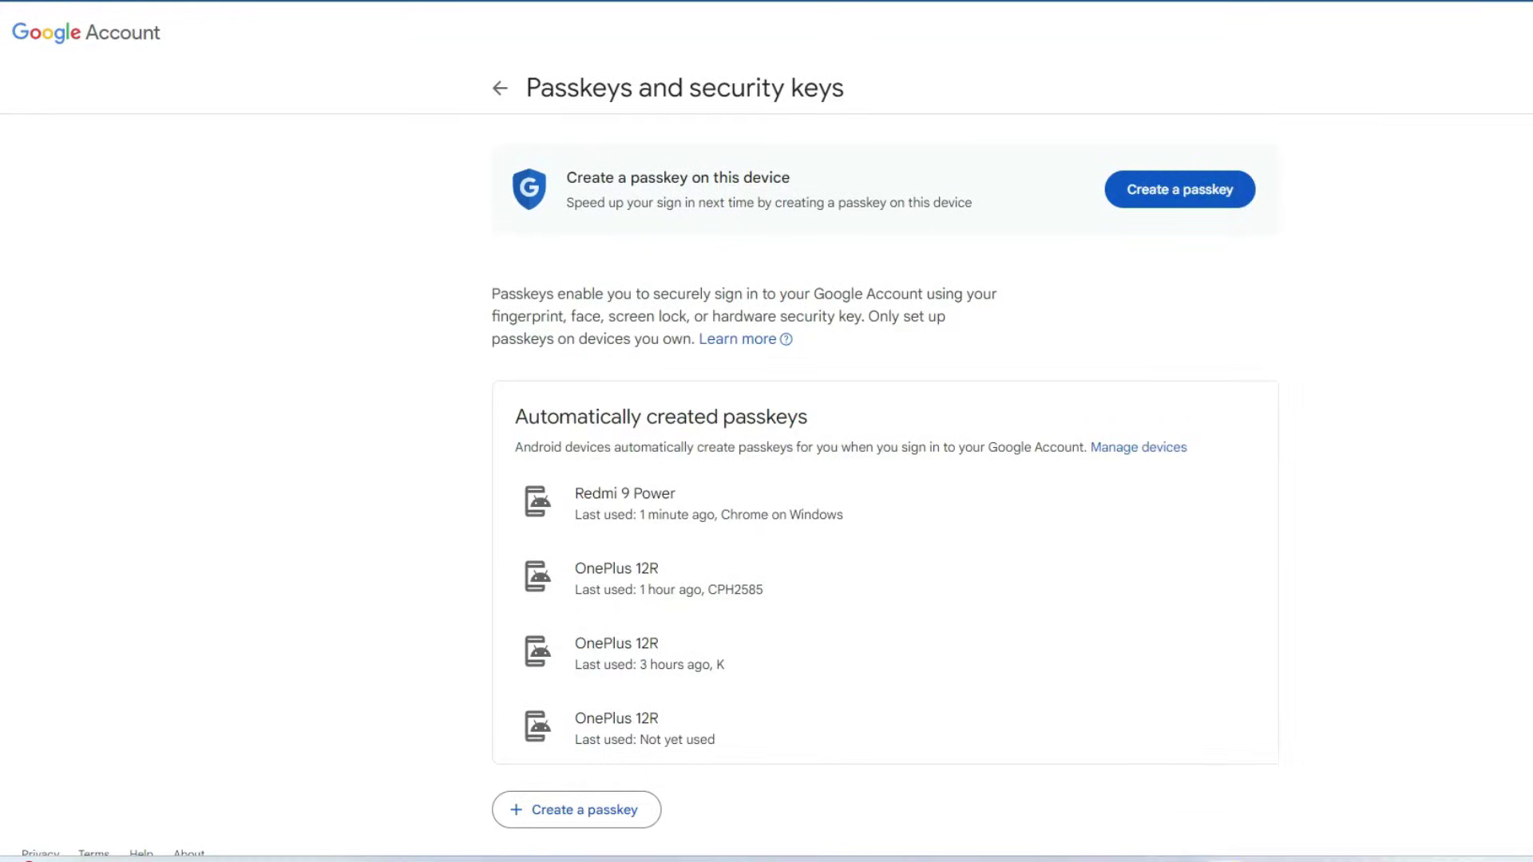
scroll(766, 467, "down", 1)
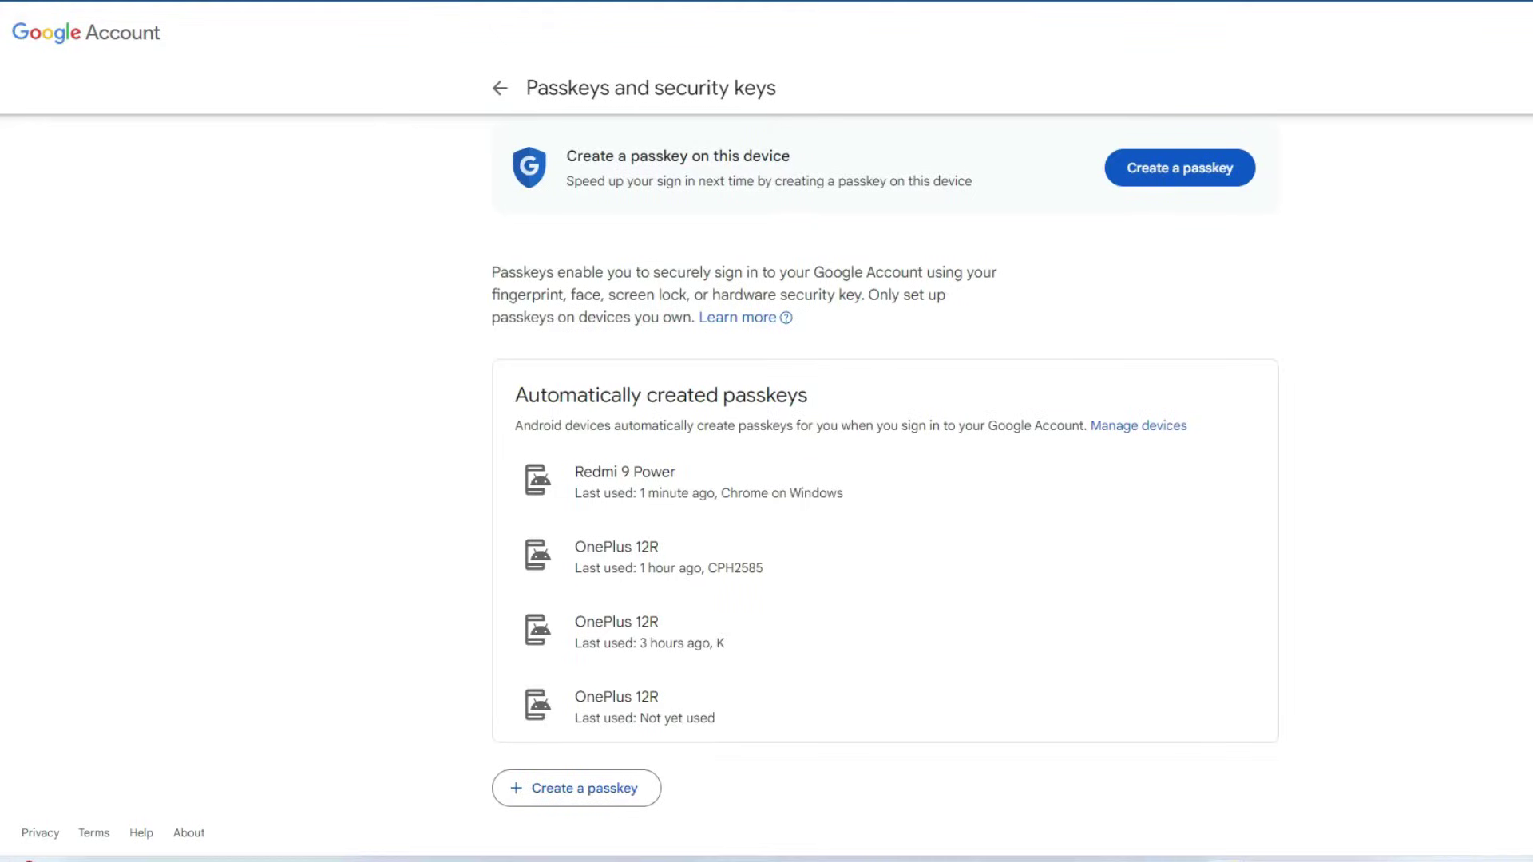
Check the signed-in devices and the Redmi 9 Power's details, then go back to Security.
left_click(1138, 426)
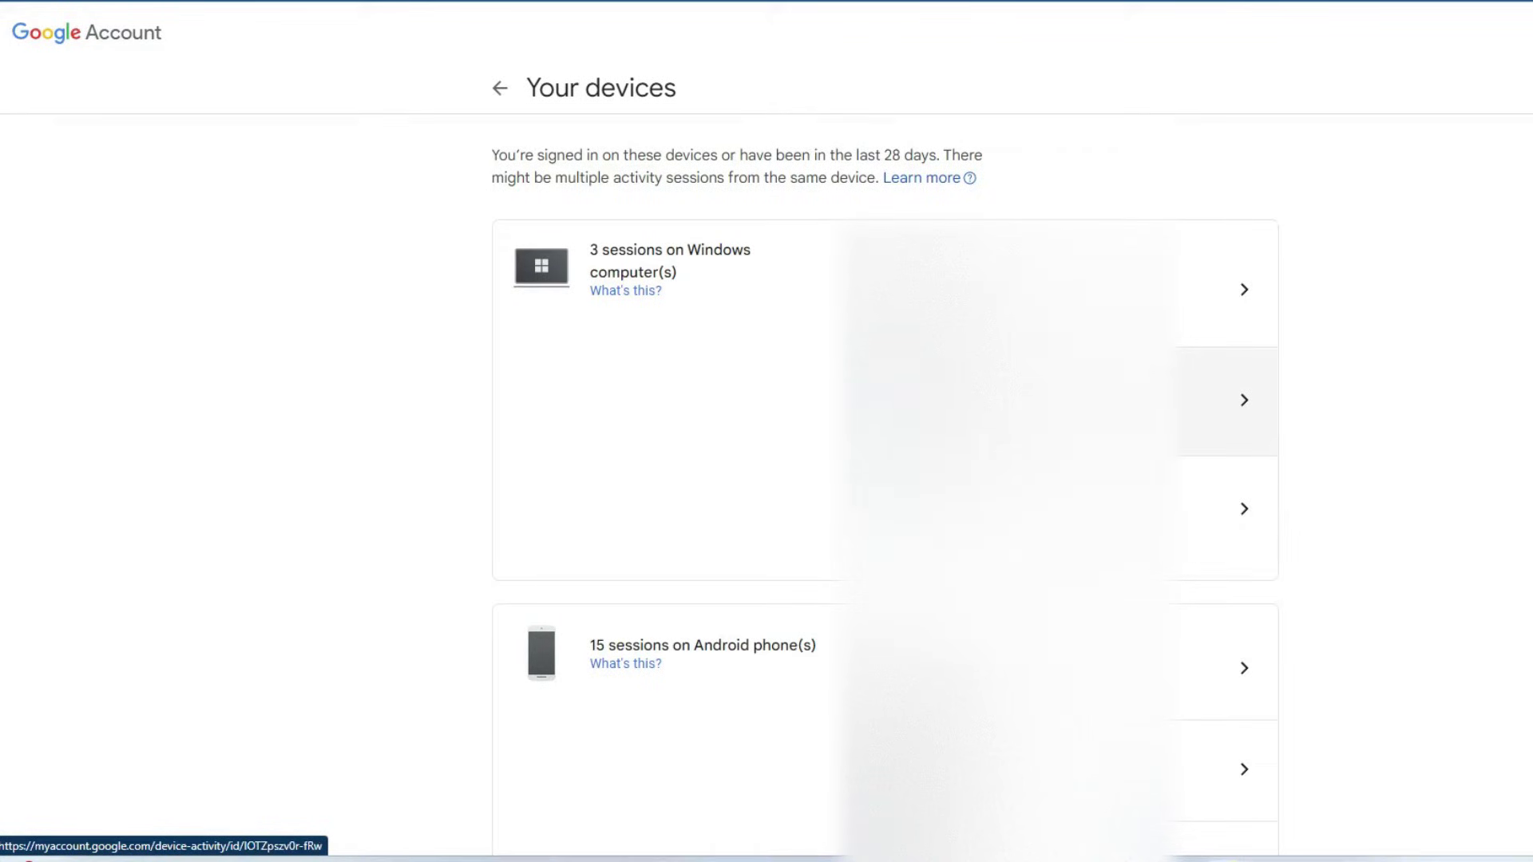
scroll(1227, 407, "down", 4)
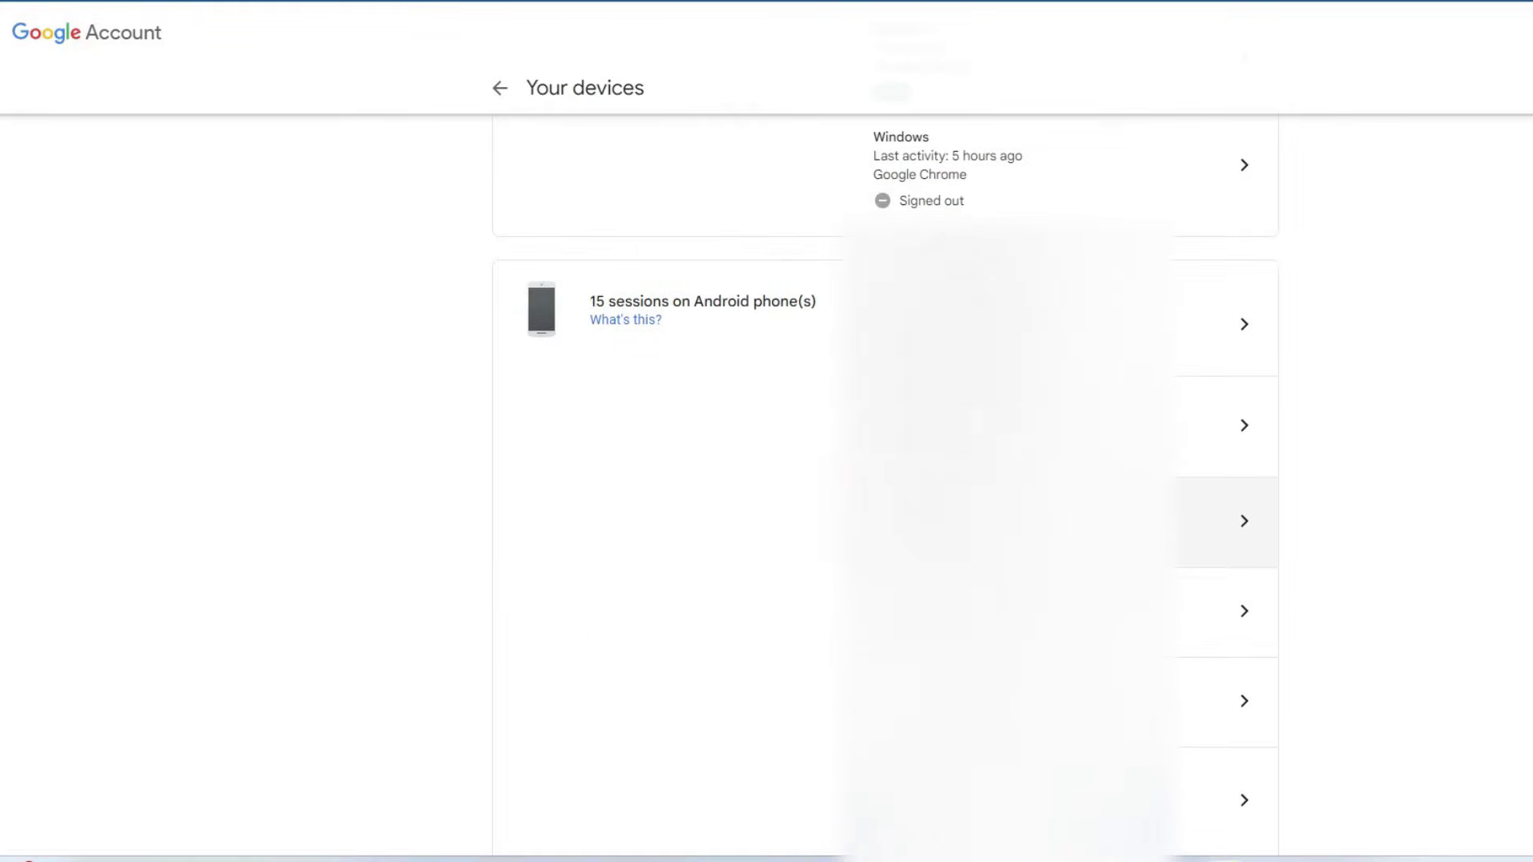
left_click(1228, 323)
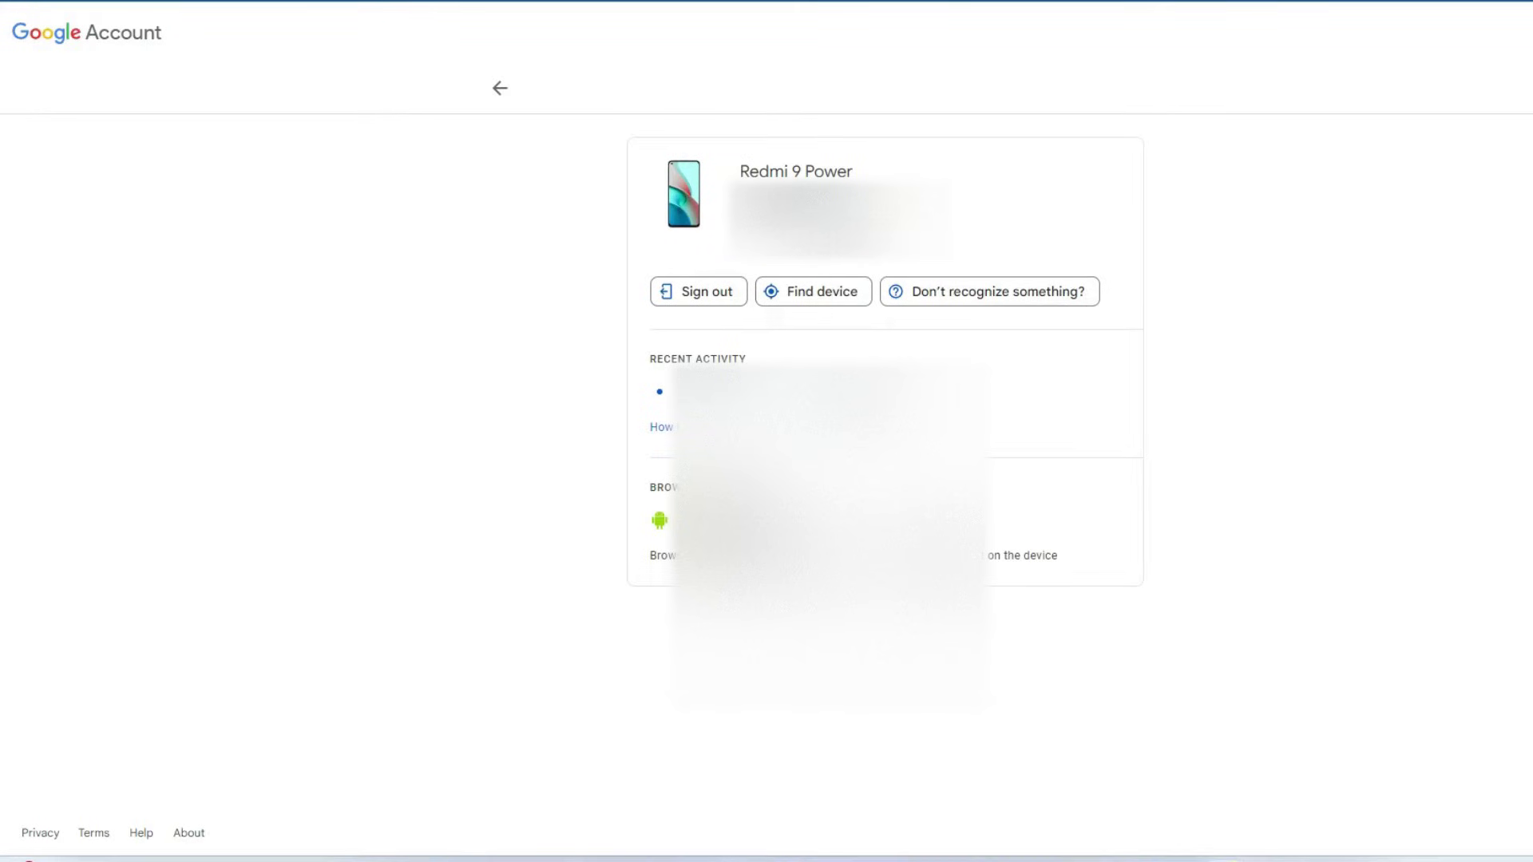
left_click(500, 87)
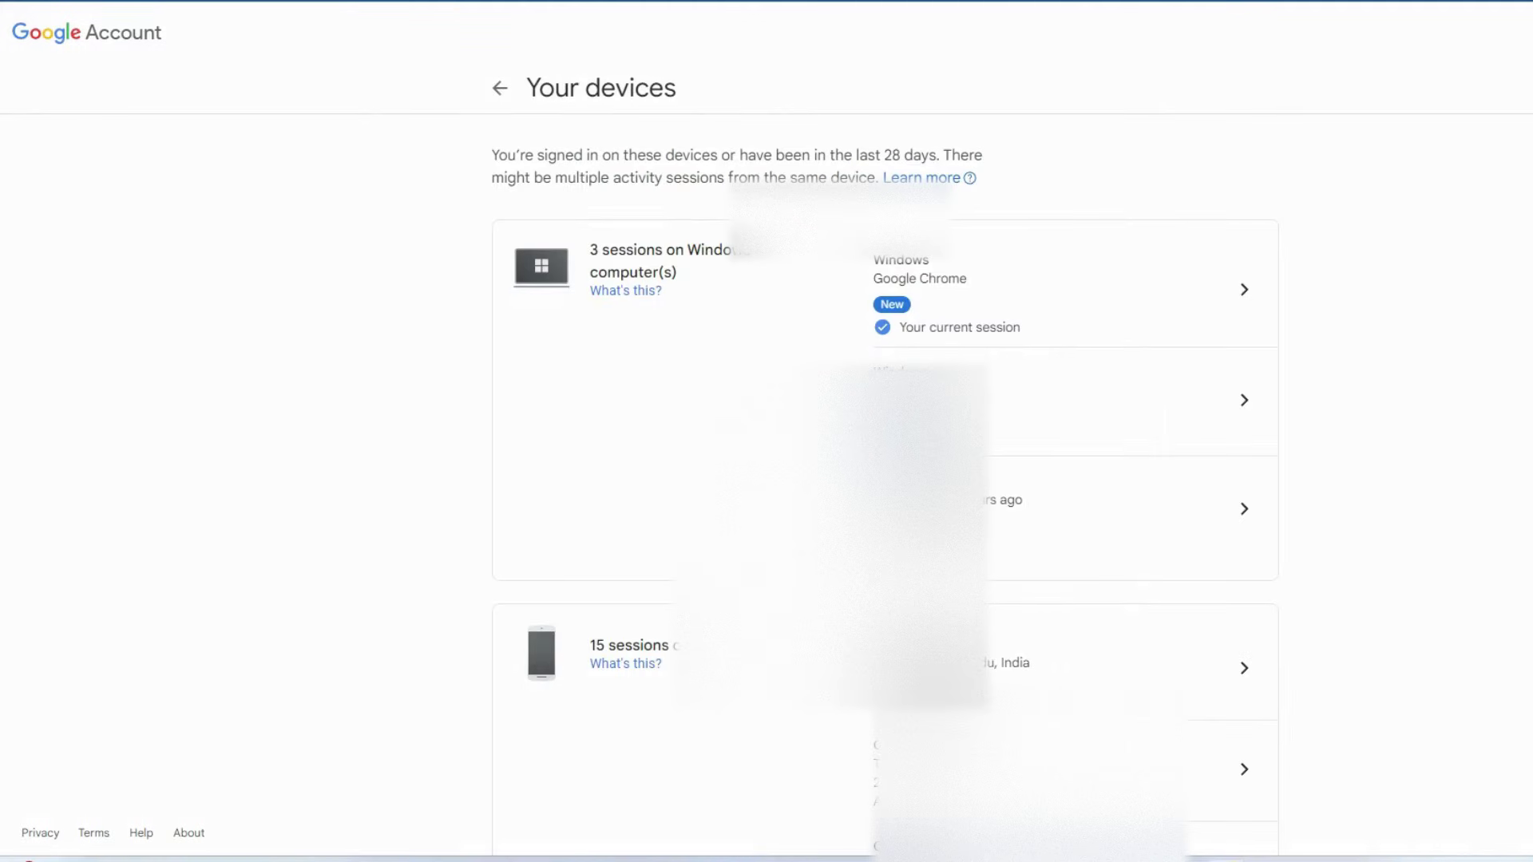
left_click(499, 89)
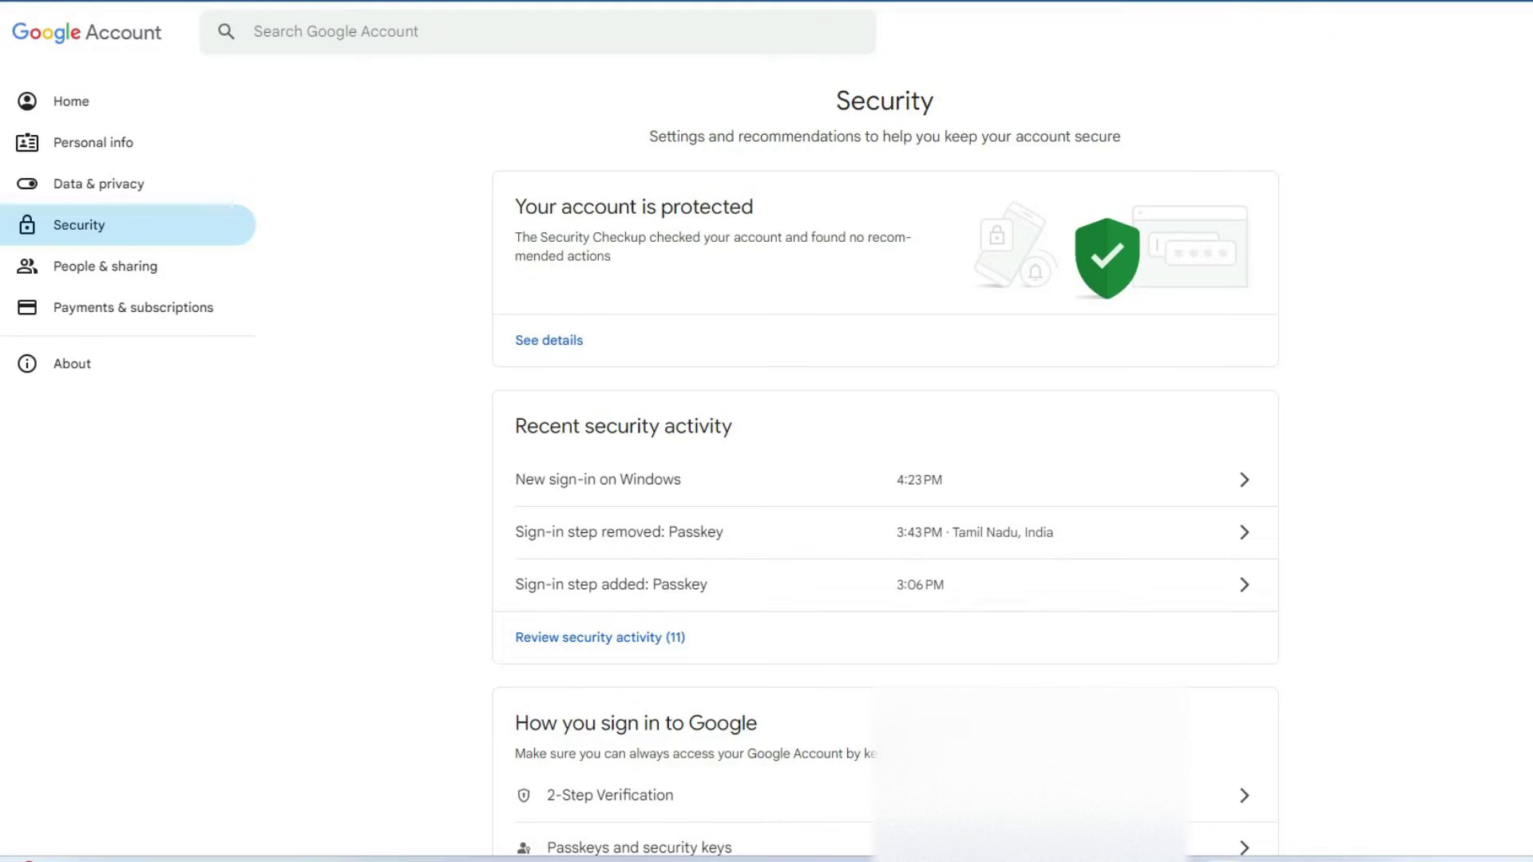
Switch the Skip password when possible toggle off and go back to Security.
scroll(639, 795, "down", 4)
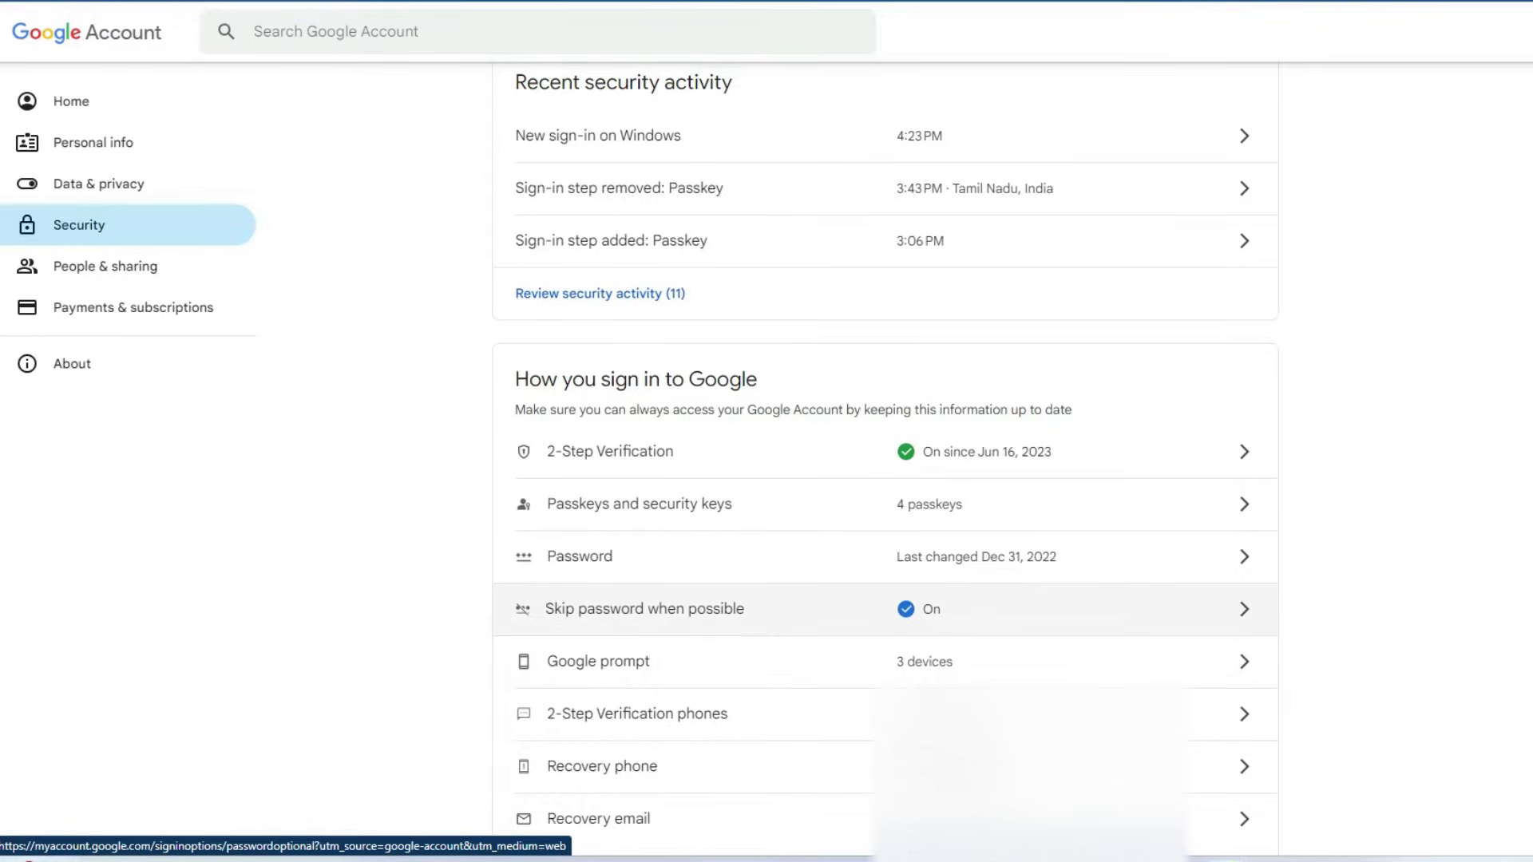
left_click(642, 617)
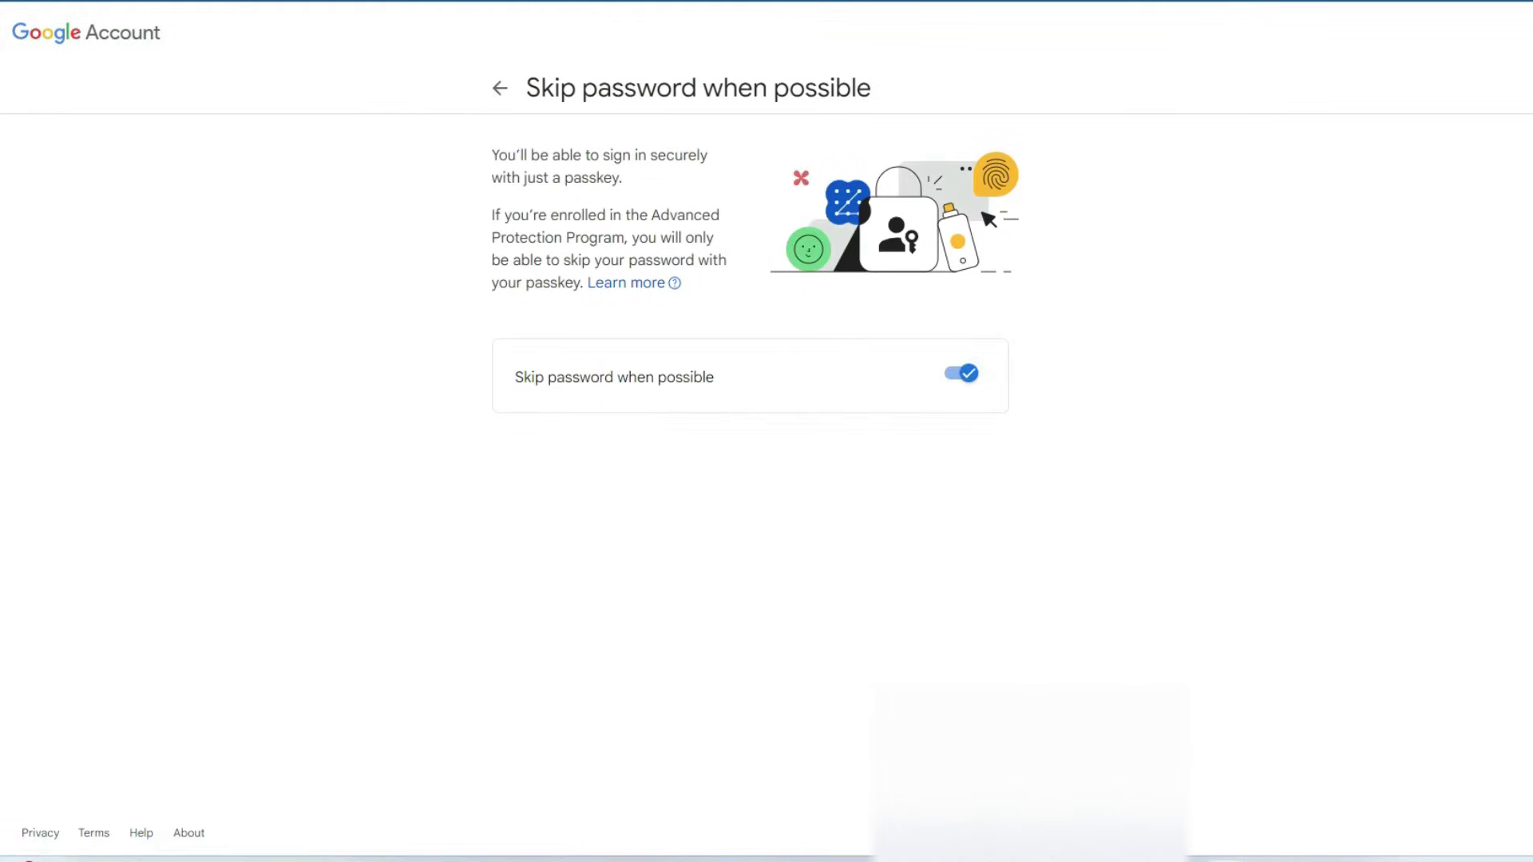
left_click(962, 373)
key("alt+Left")
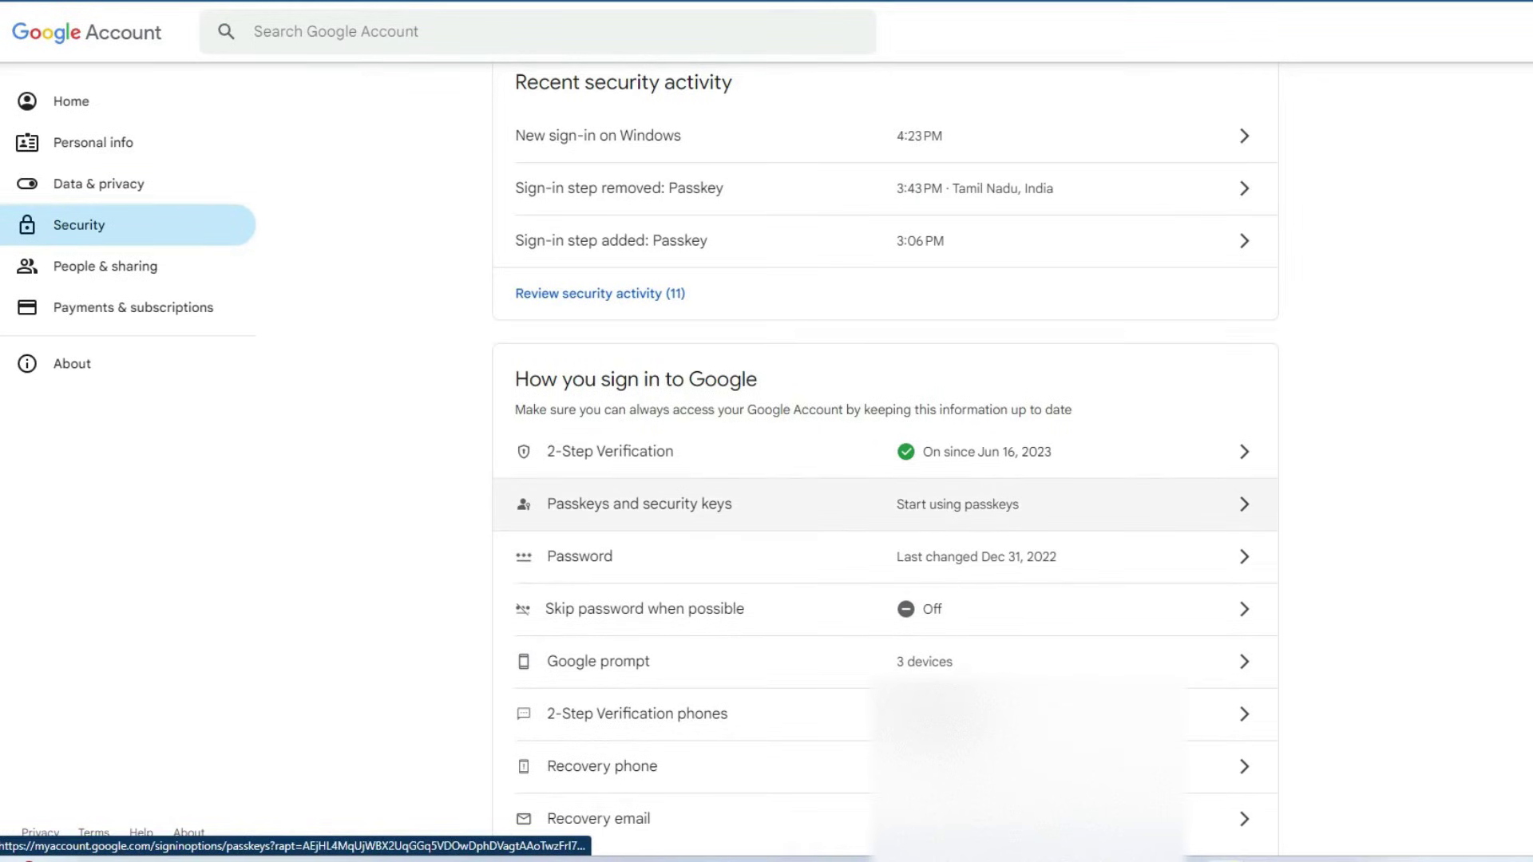
Create a passkey on this PC, verify it with the Windows Hello PIN, and dismiss the confirmation.
left_click(638, 503)
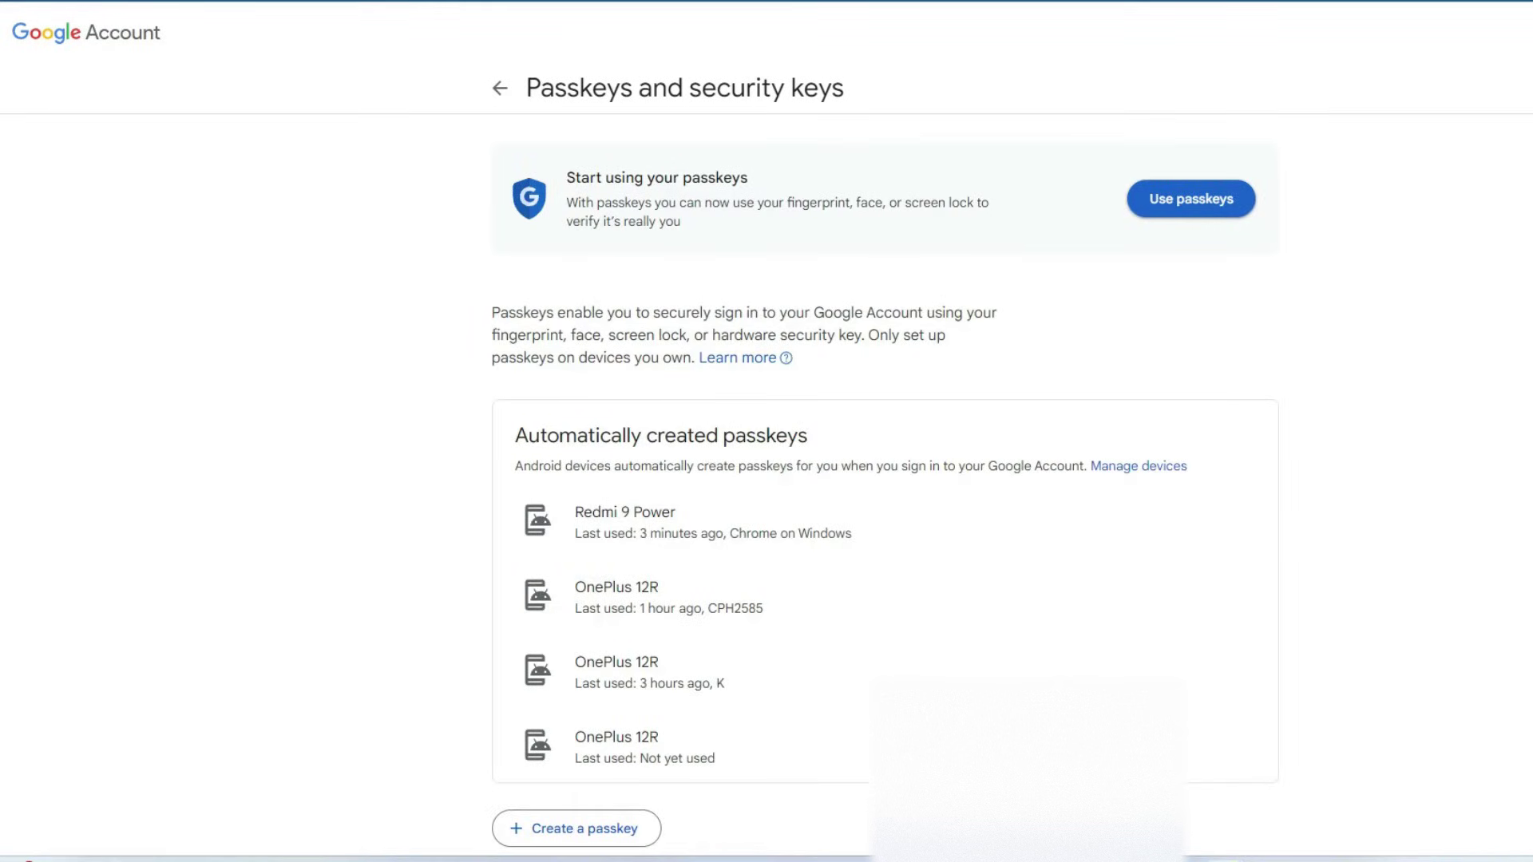
left_click(1190, 198)
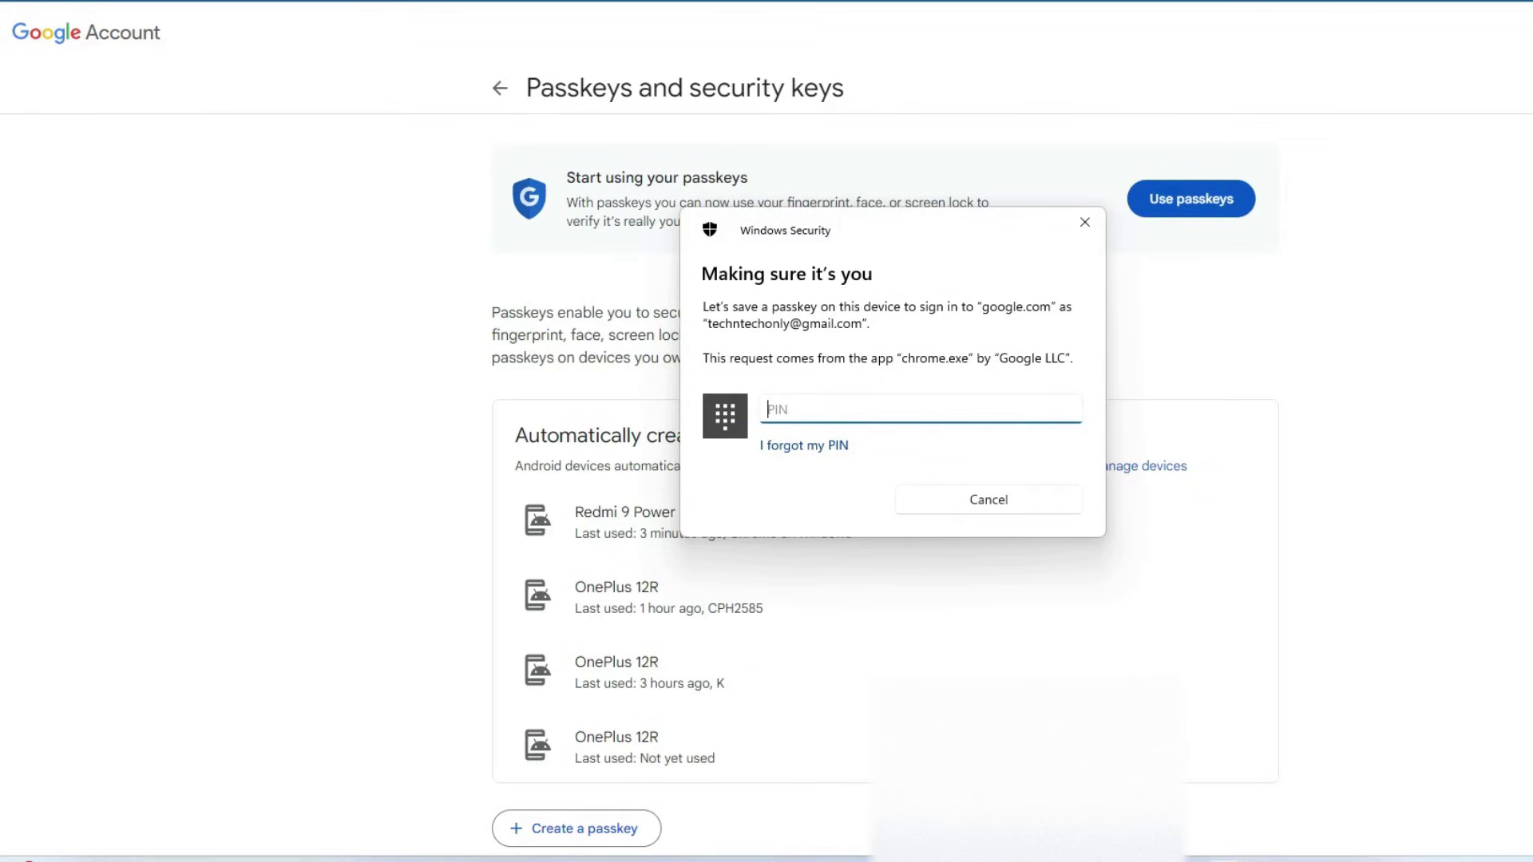
type("1234")
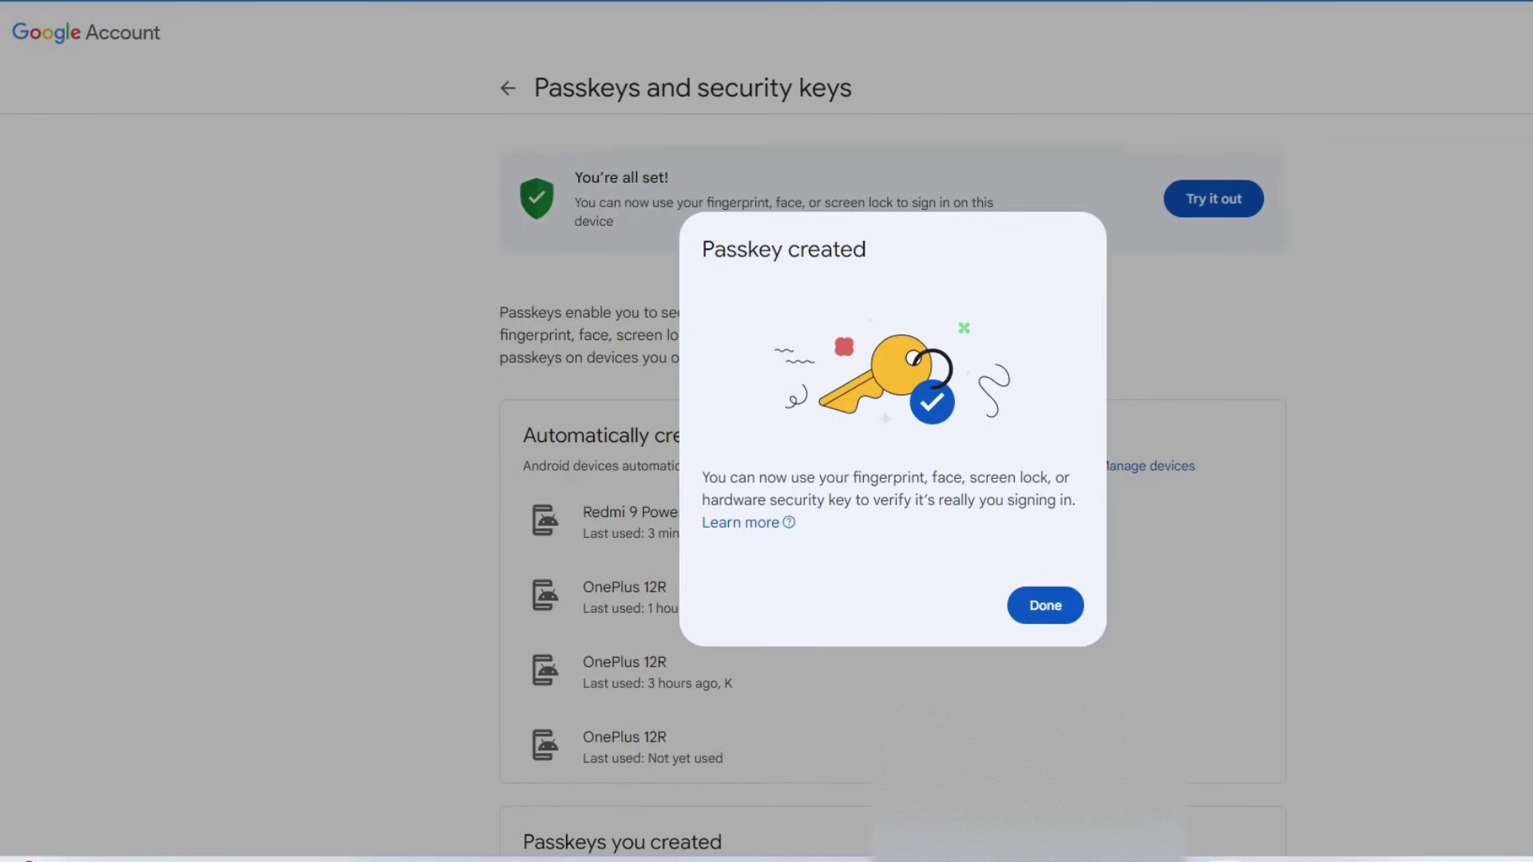
left_click(1045, 605)
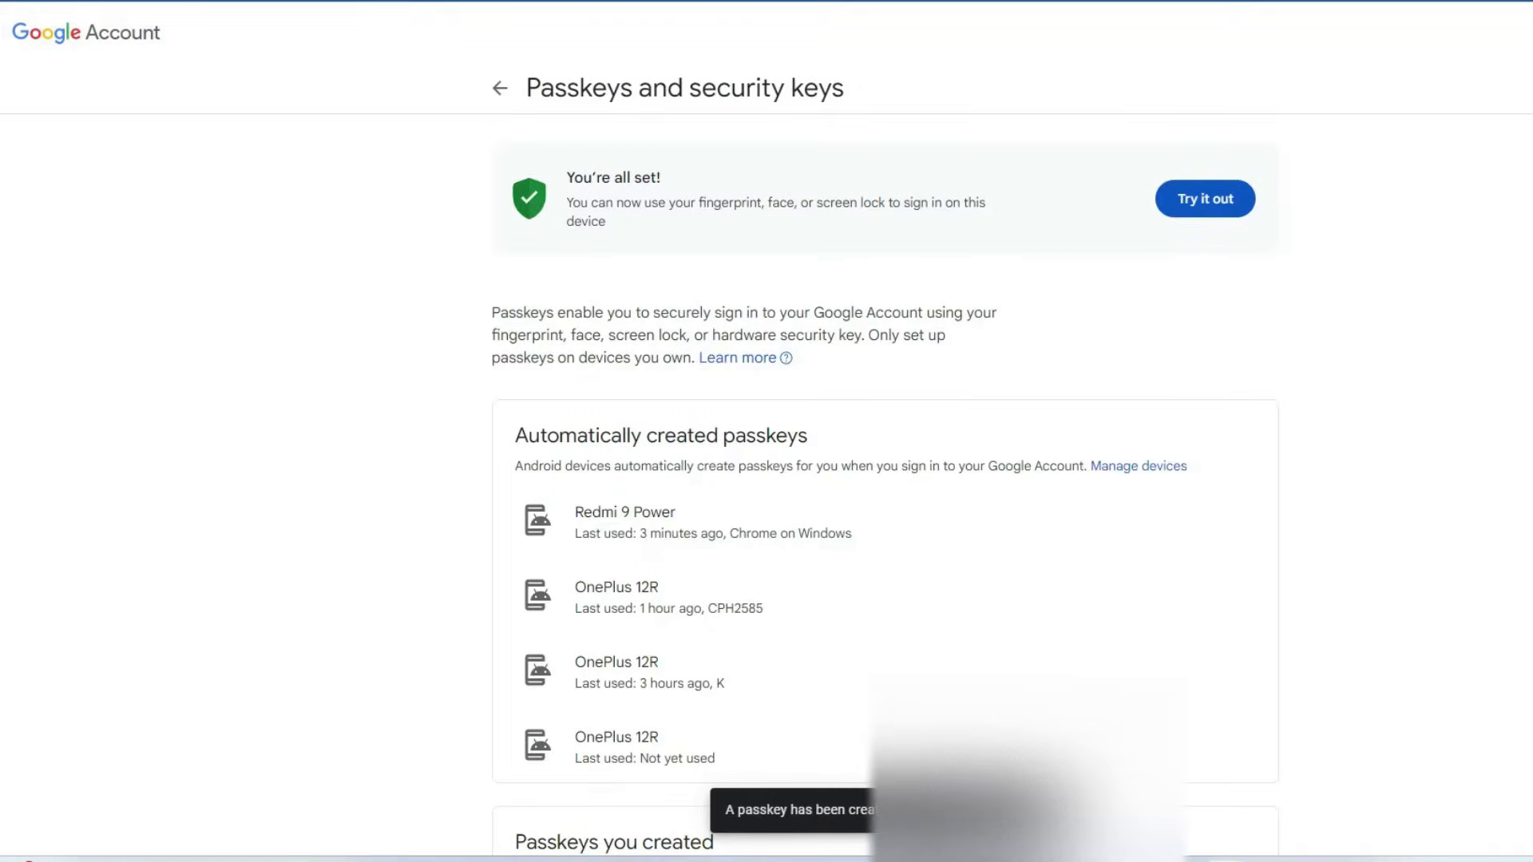
scroll(766, 463, "down", 4)
scroll(885, 463, "up", 4)
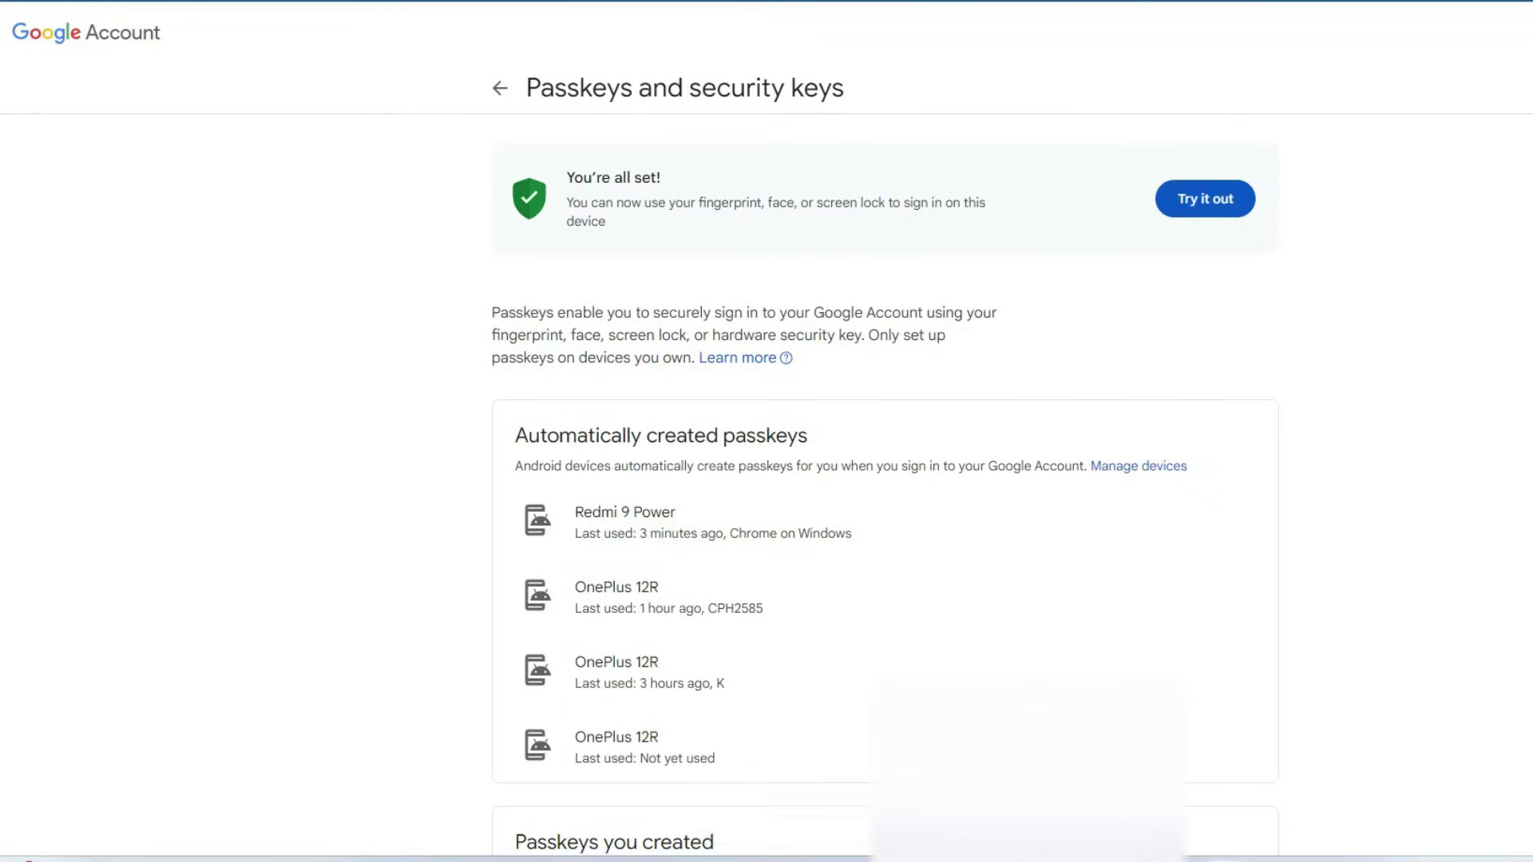
From Security, reopen Passkeys and security keys to find the new Windows Hello passkey listed.
key("alt+Left")
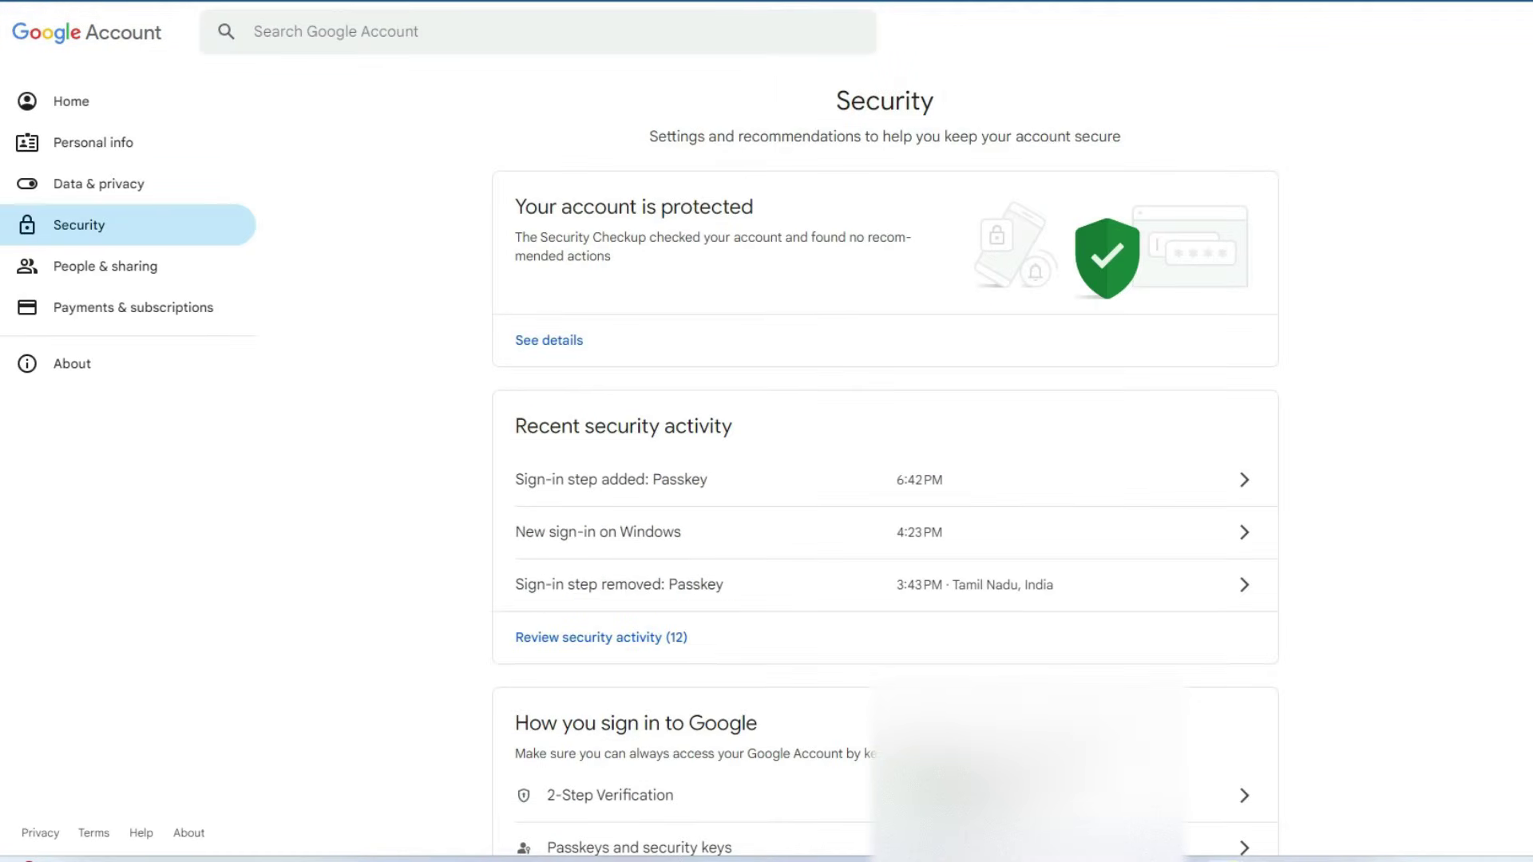
scroll(885, 479, "down", 4)
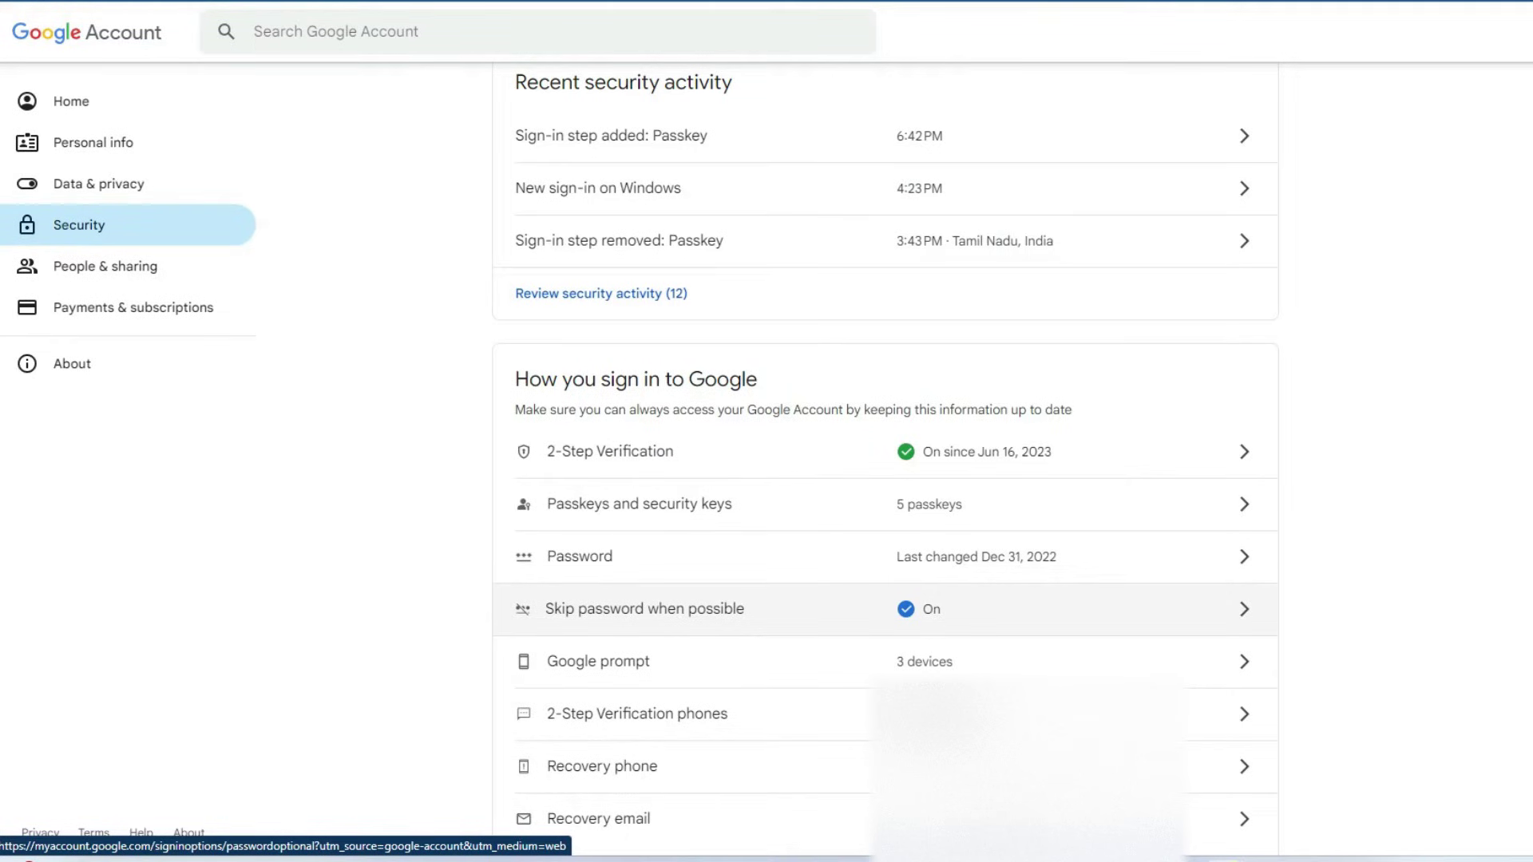
scroll(798, 661, "up", 4)
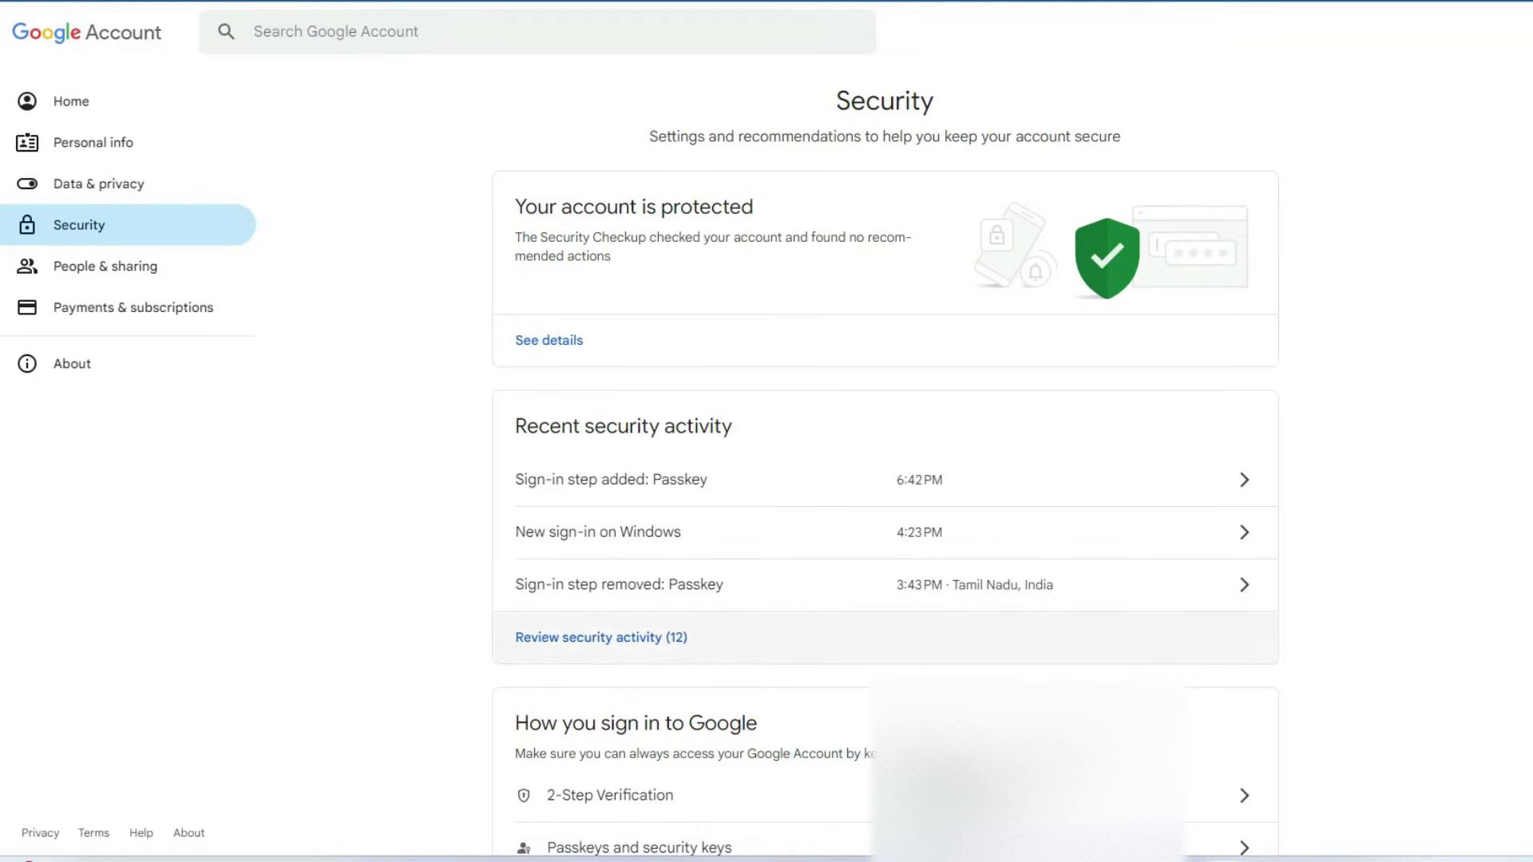
scroll(878, 559, "down", 4)
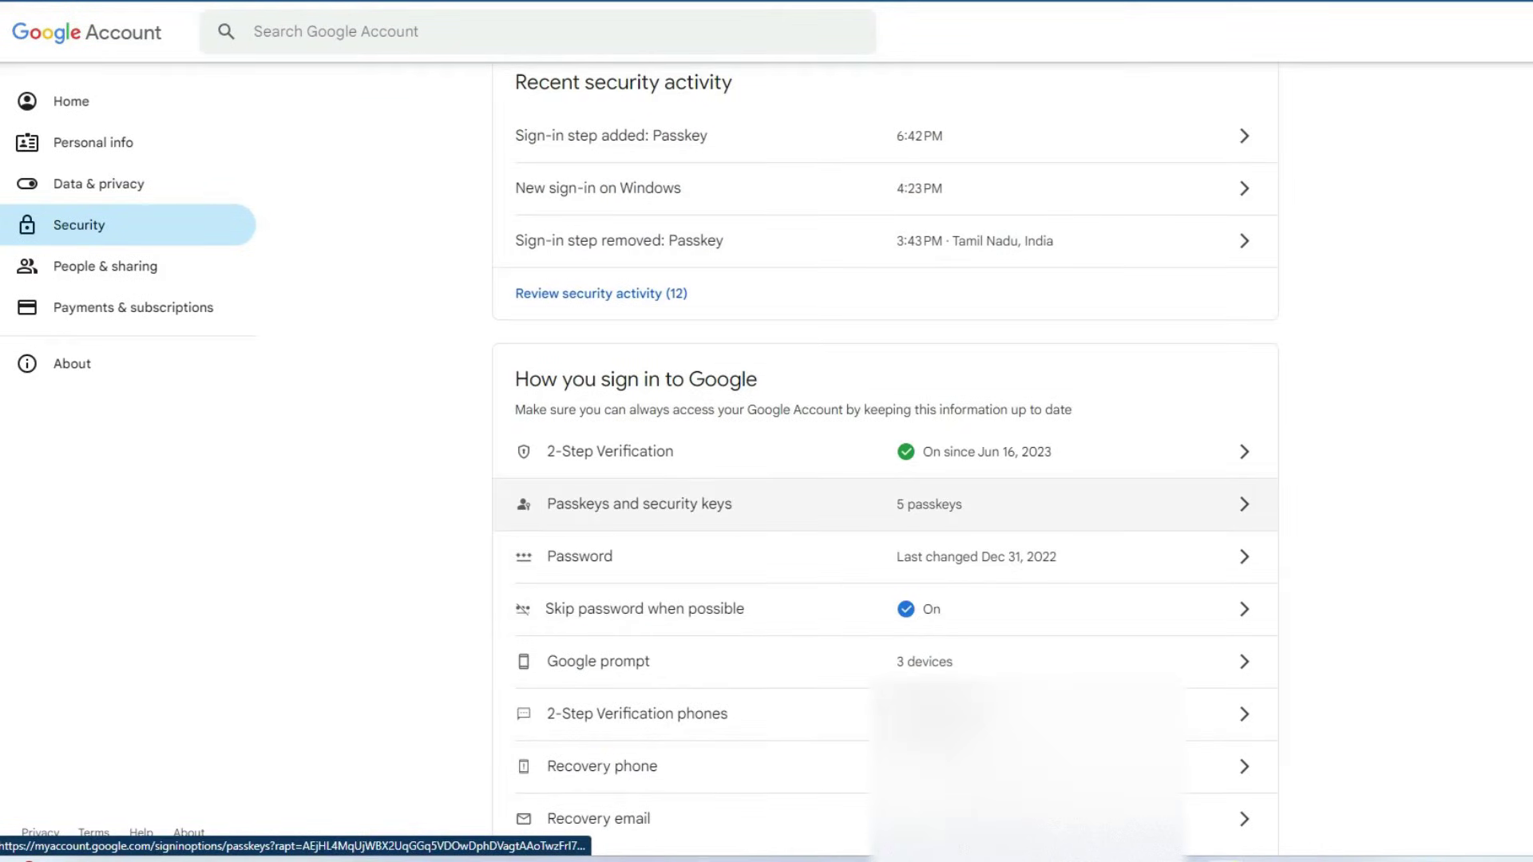
left_click(639, 503)
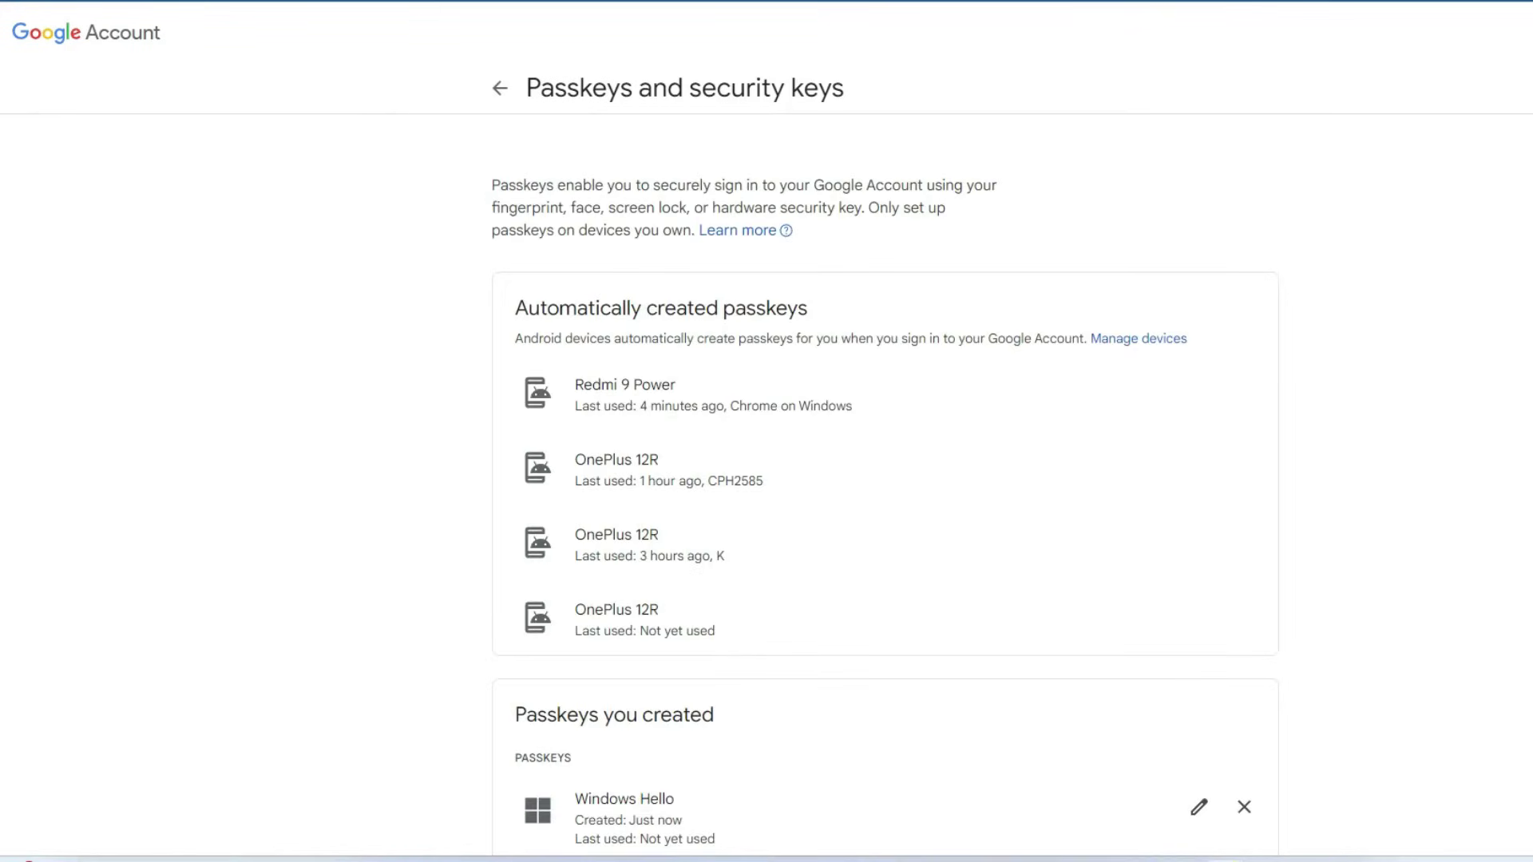
scroll(878, 463, "down", 3)
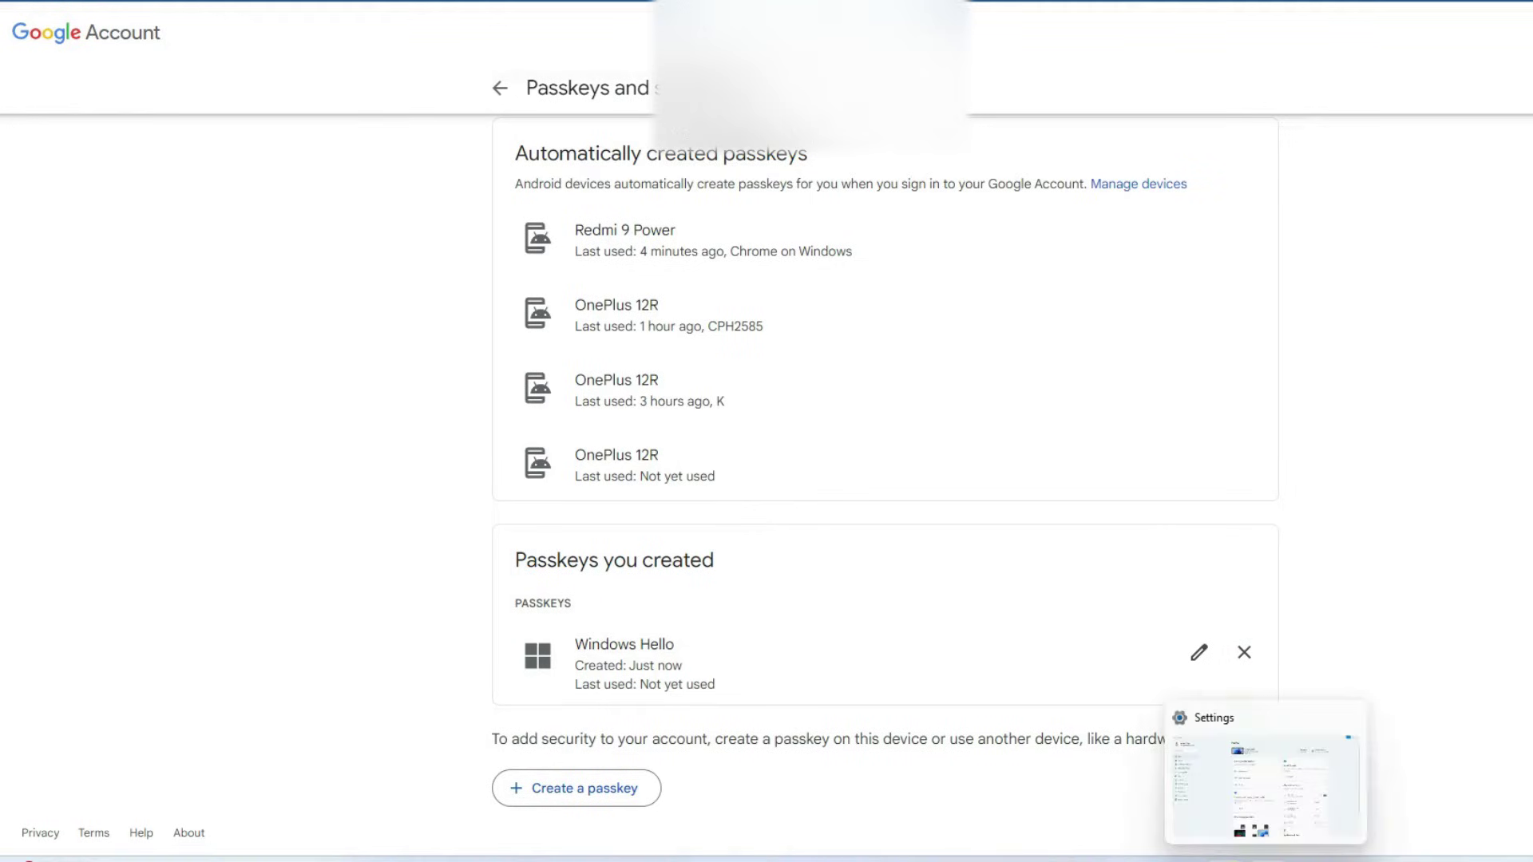
In Windows Settings under Accounts > Passkey settings, permanently delete the second saved passkey.
left_click(1265, 778)
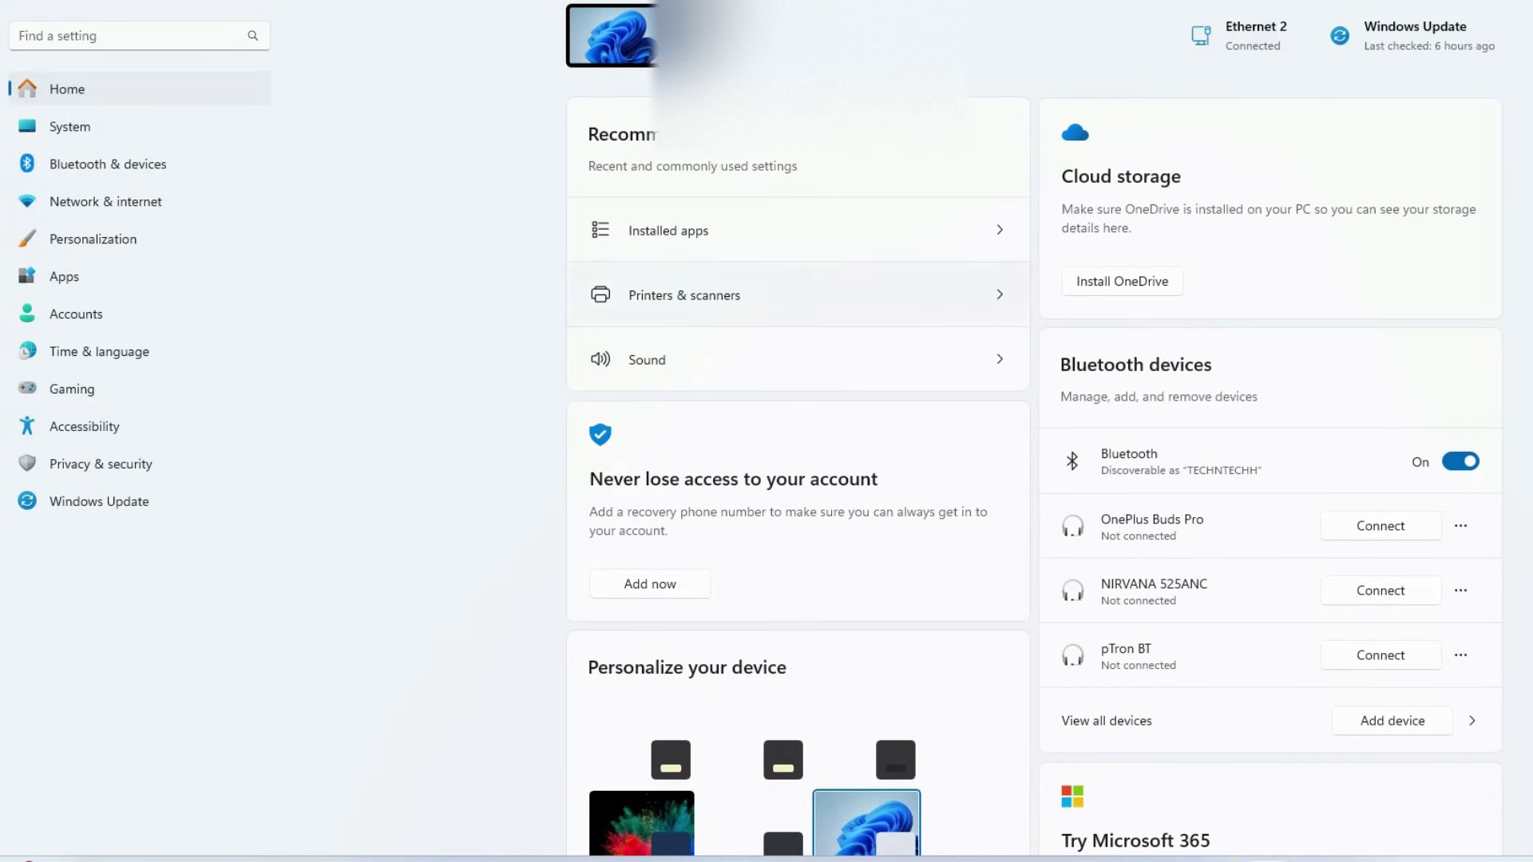
left_click(76, 314)
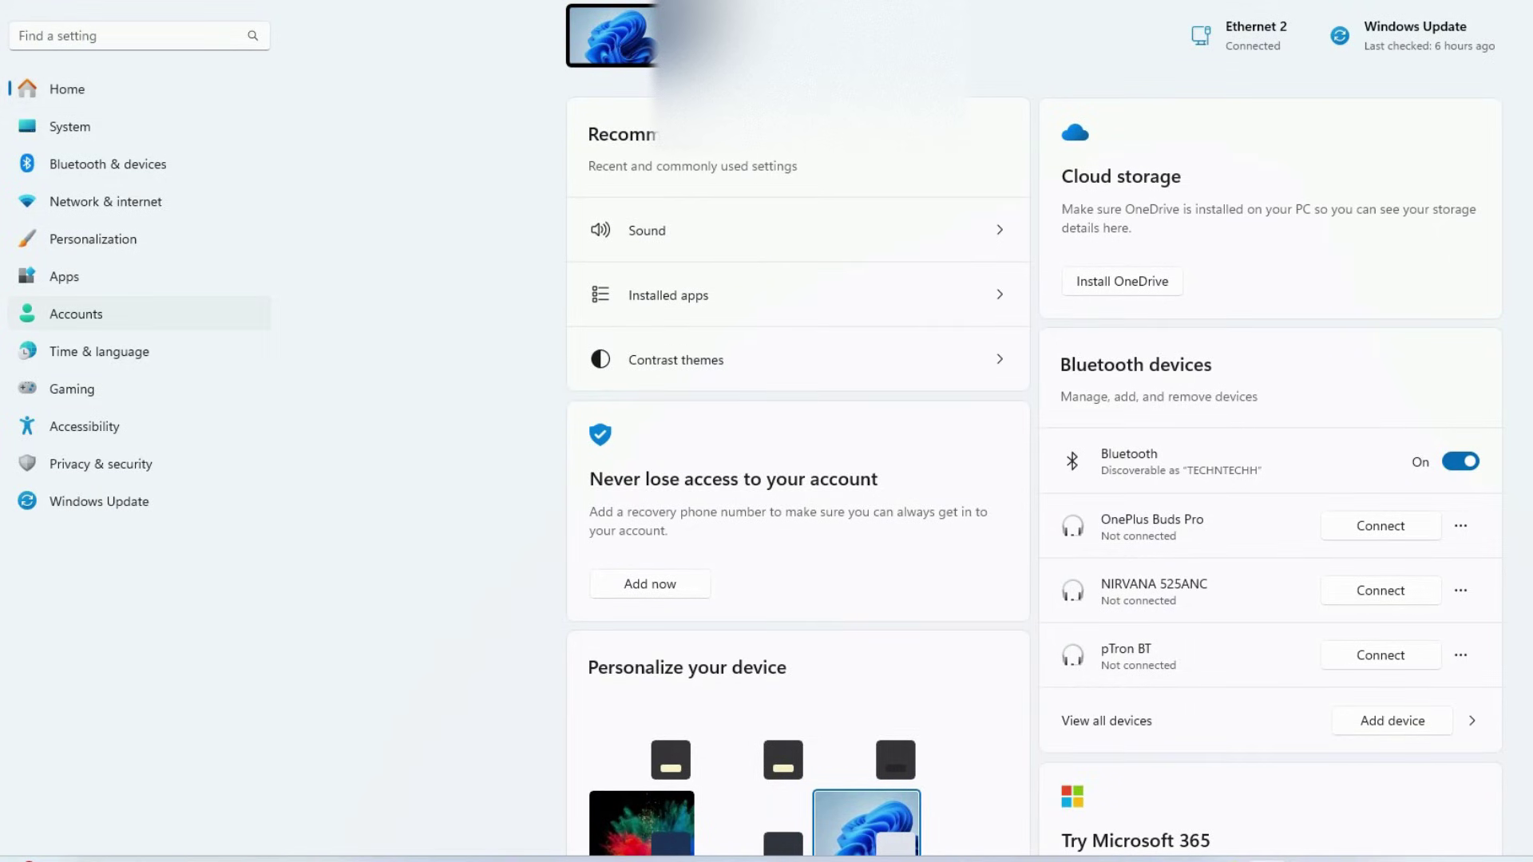
scroll(1034, 431, "down", 8)
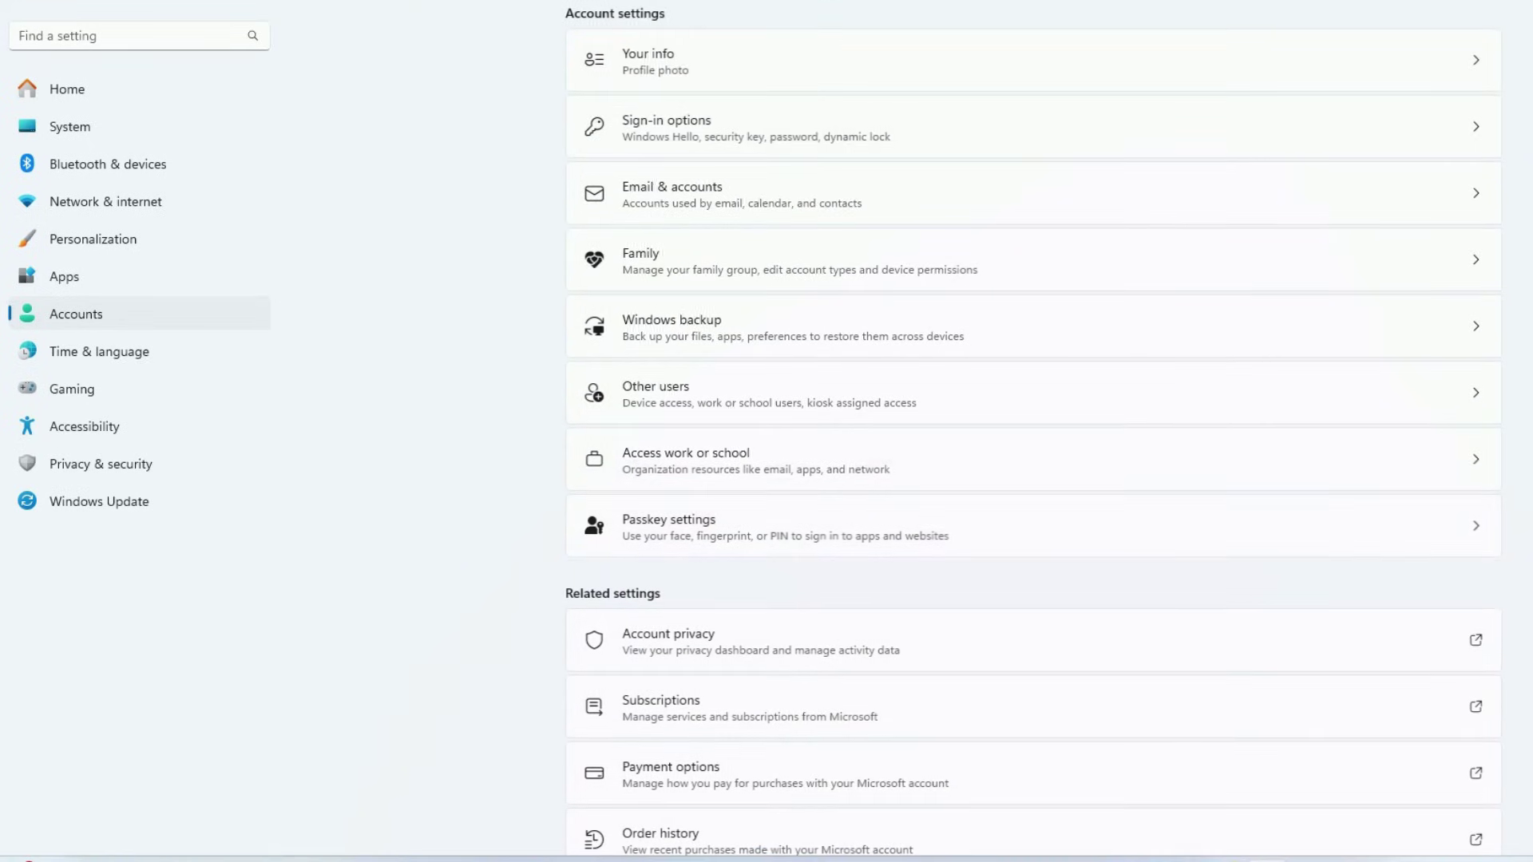
left_click(1038, 525)
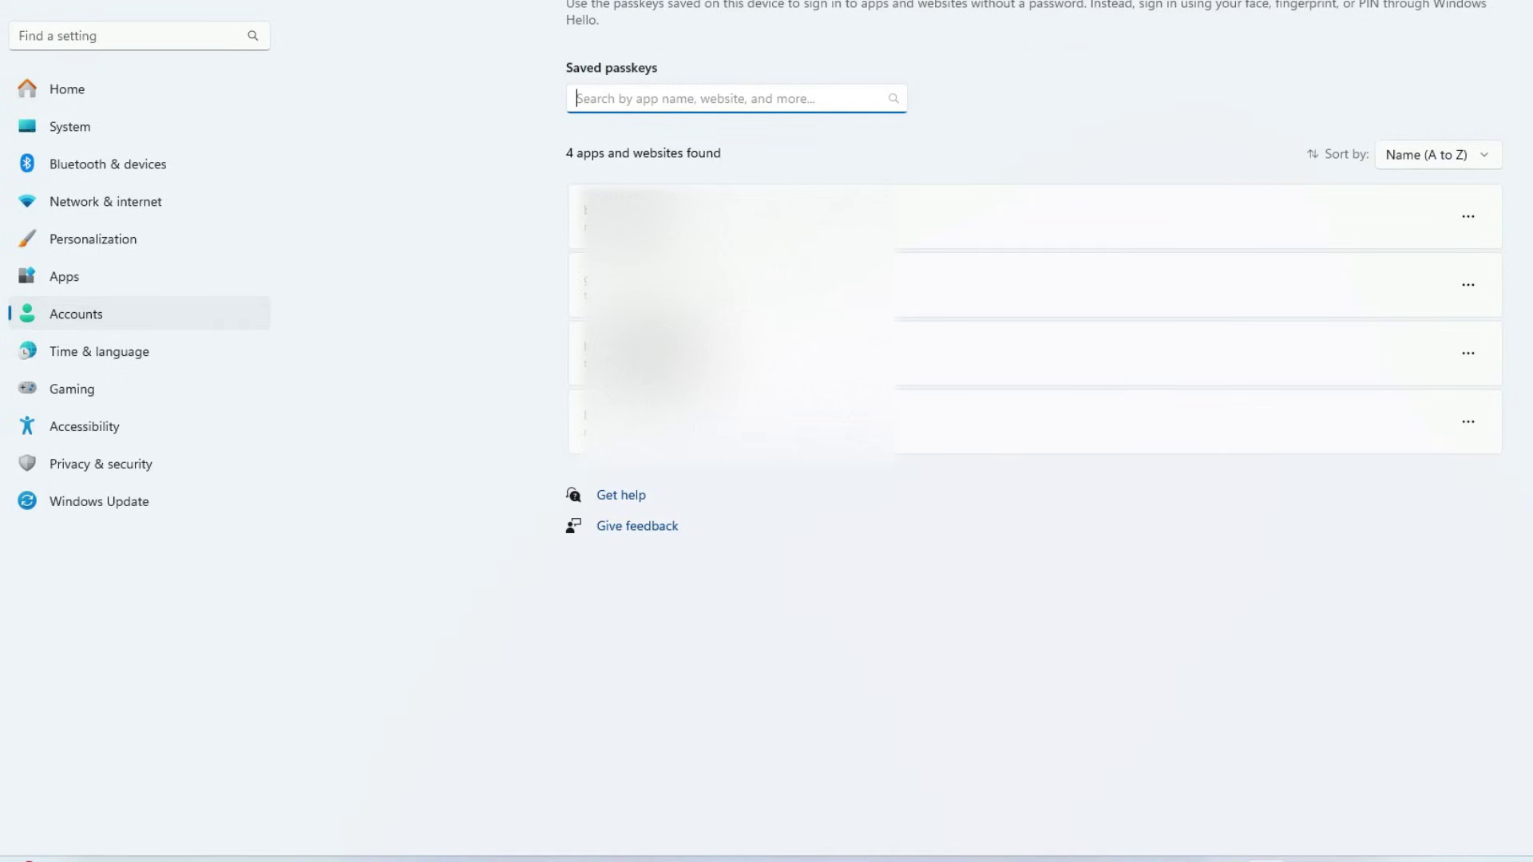
left_click(1467, 285)
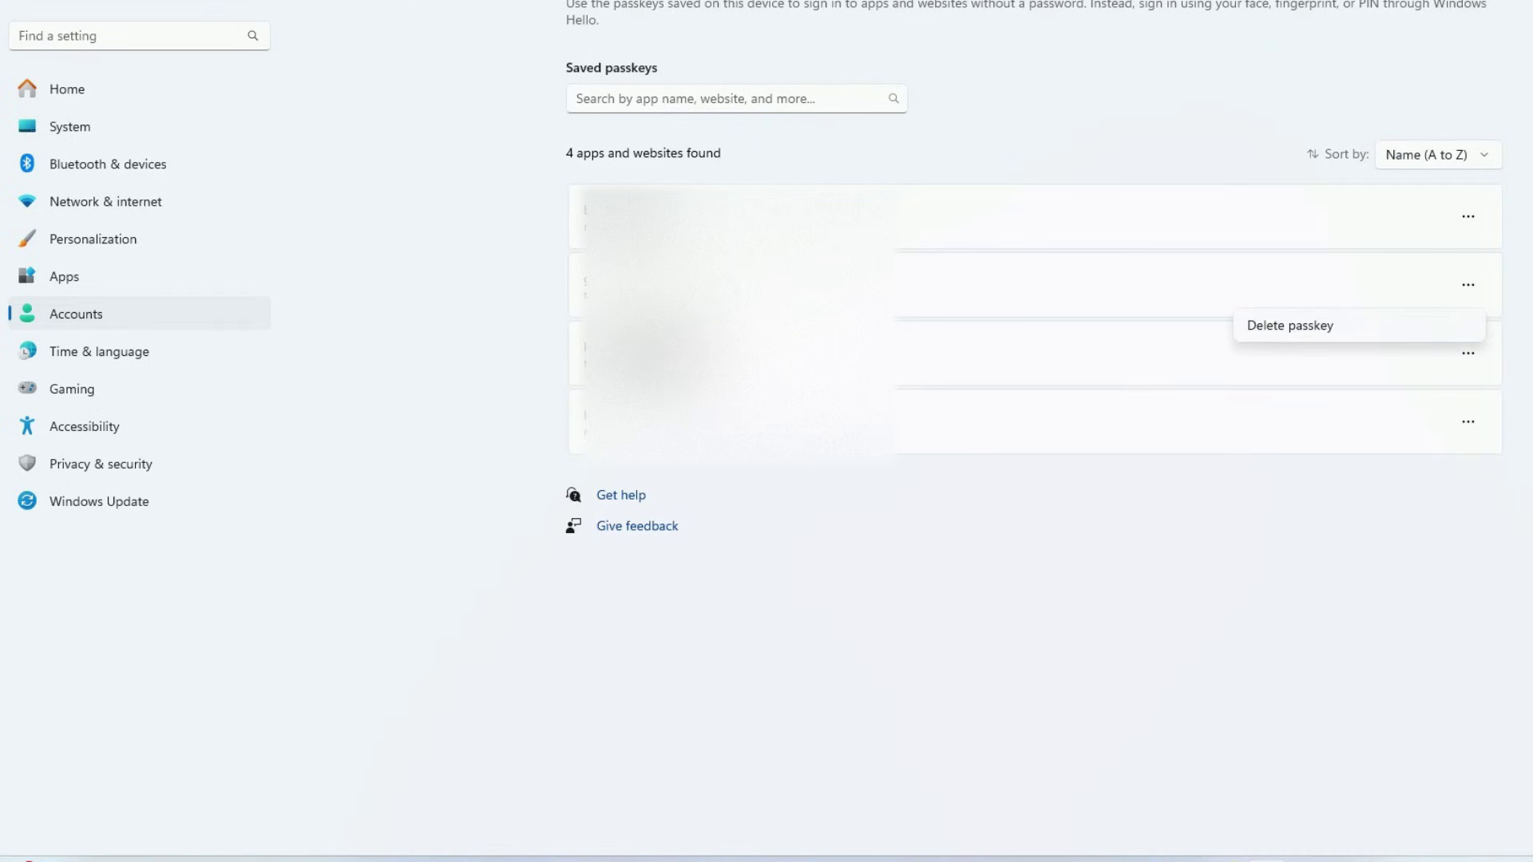
left_click(1290, 325)
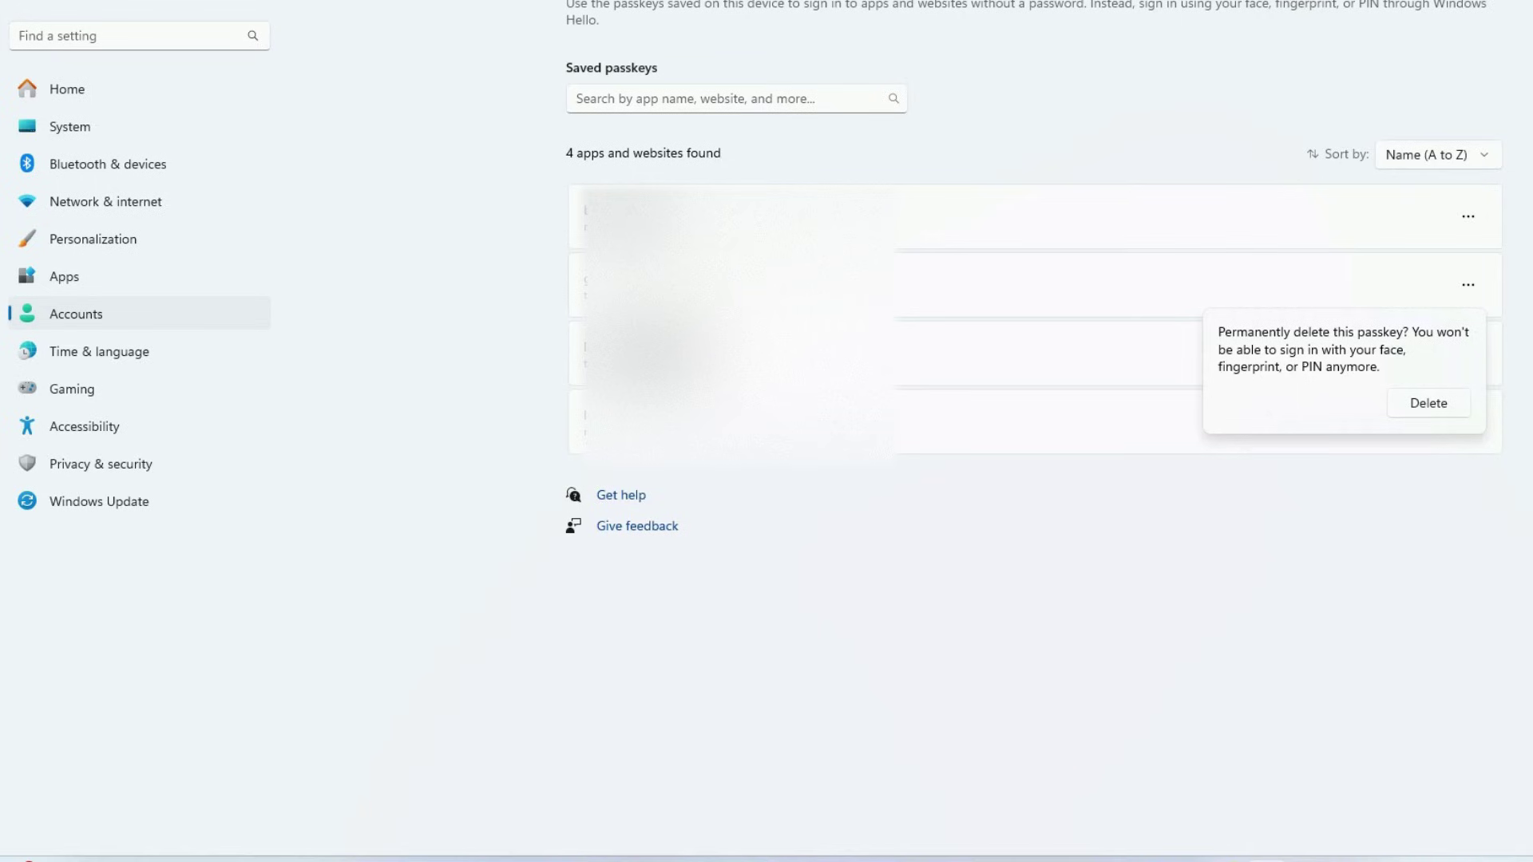
left_click(1429, 403)
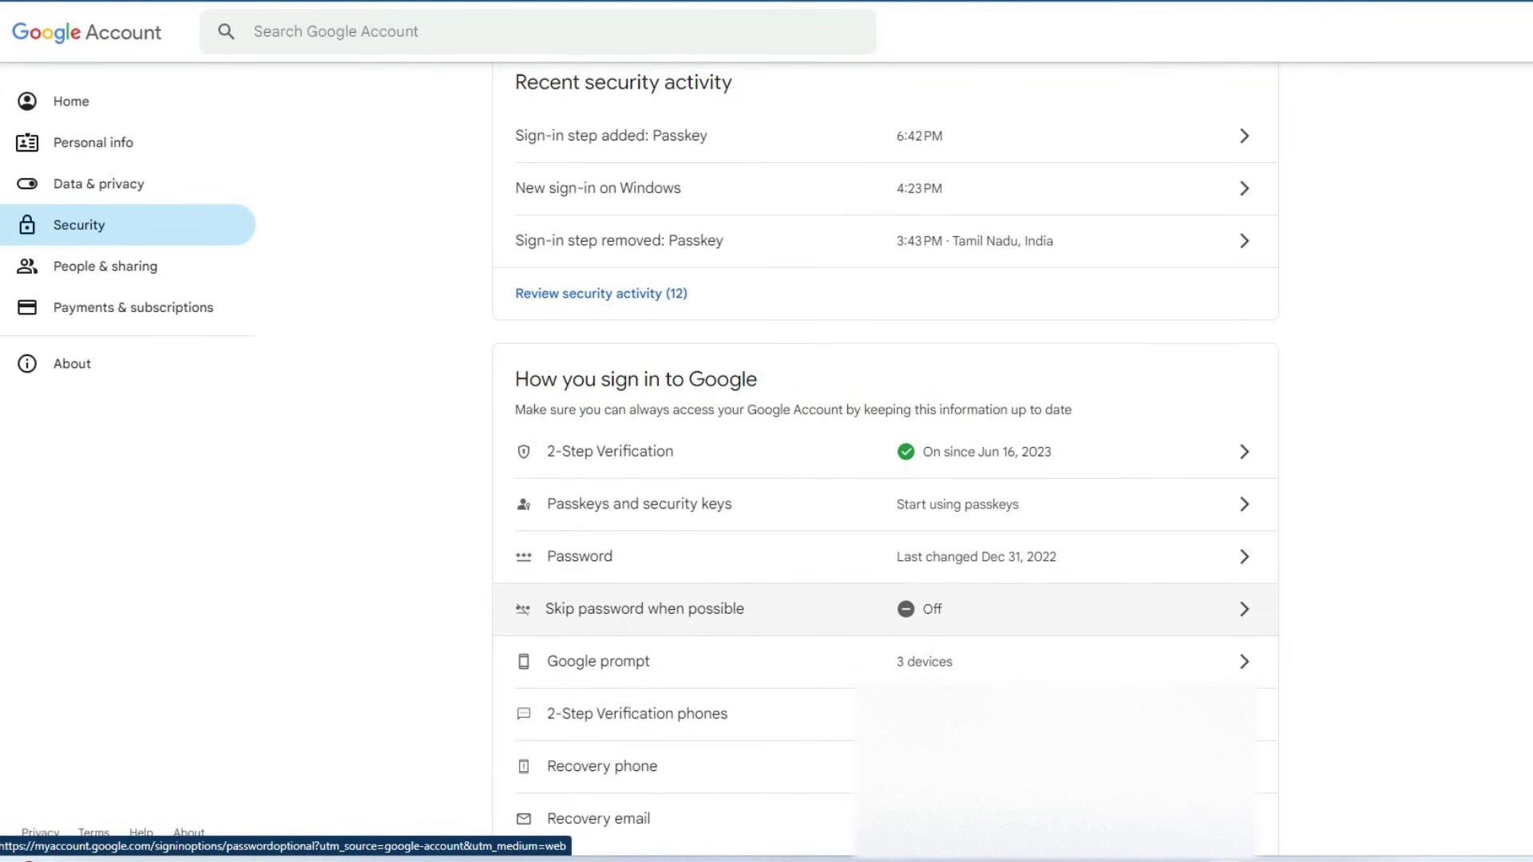
Open Skip password when possible and continue with the listed account toward the password prompt.
left_click(645, 610)
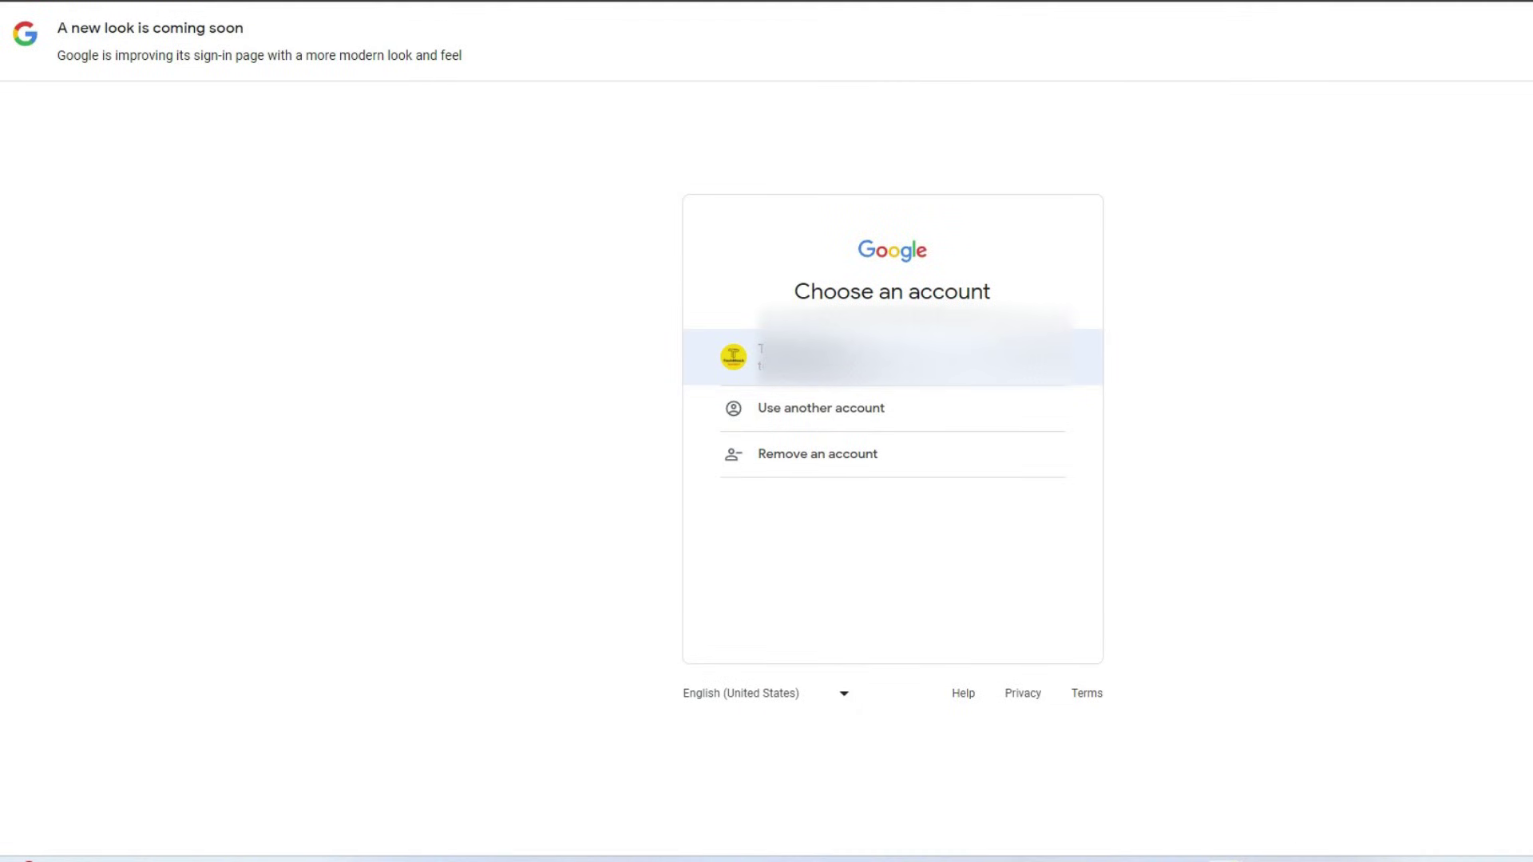
key("Return")
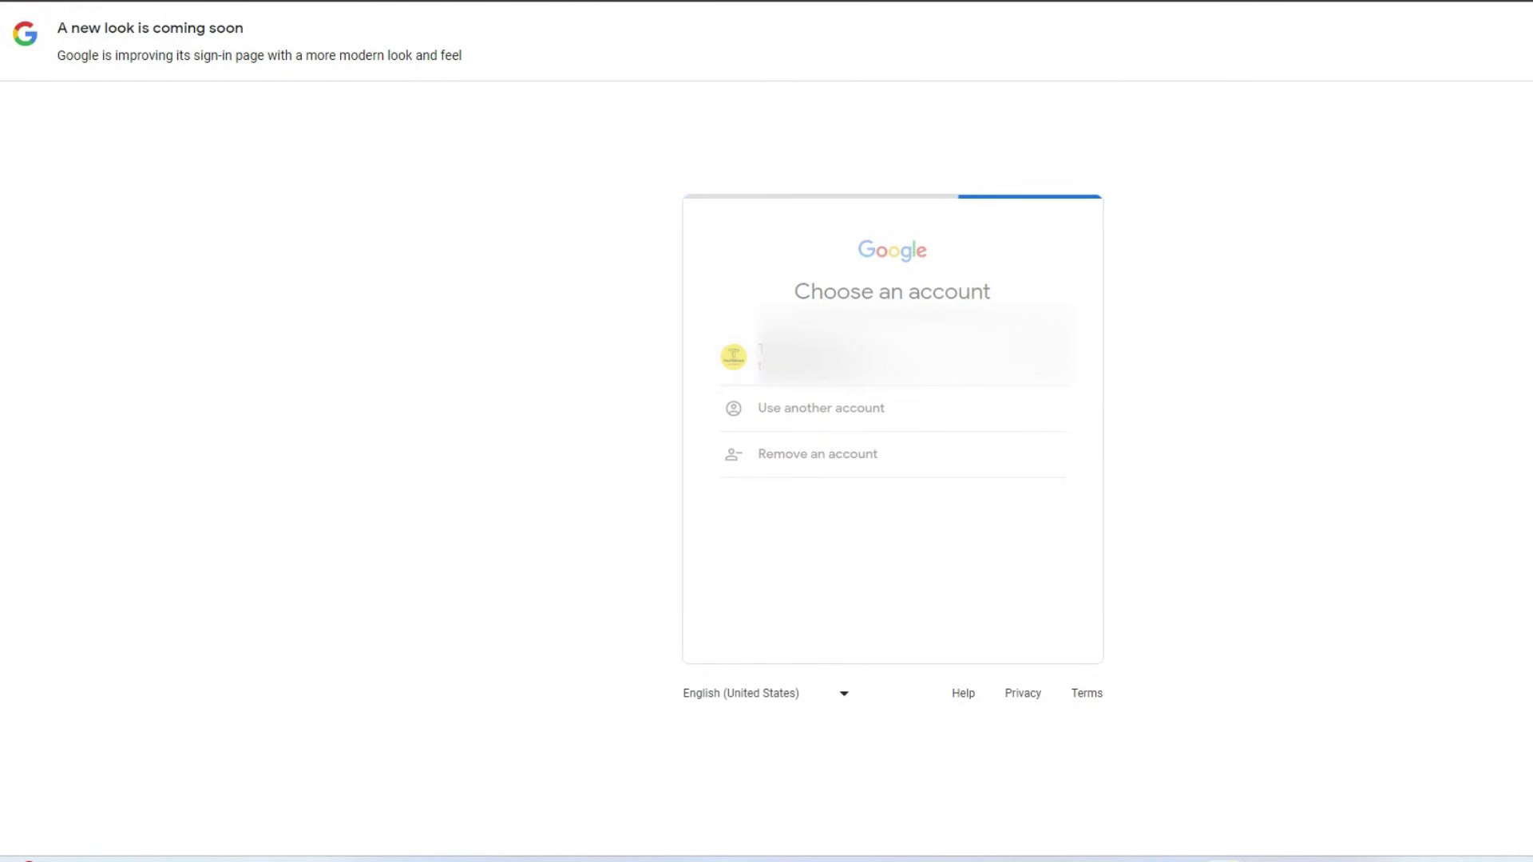